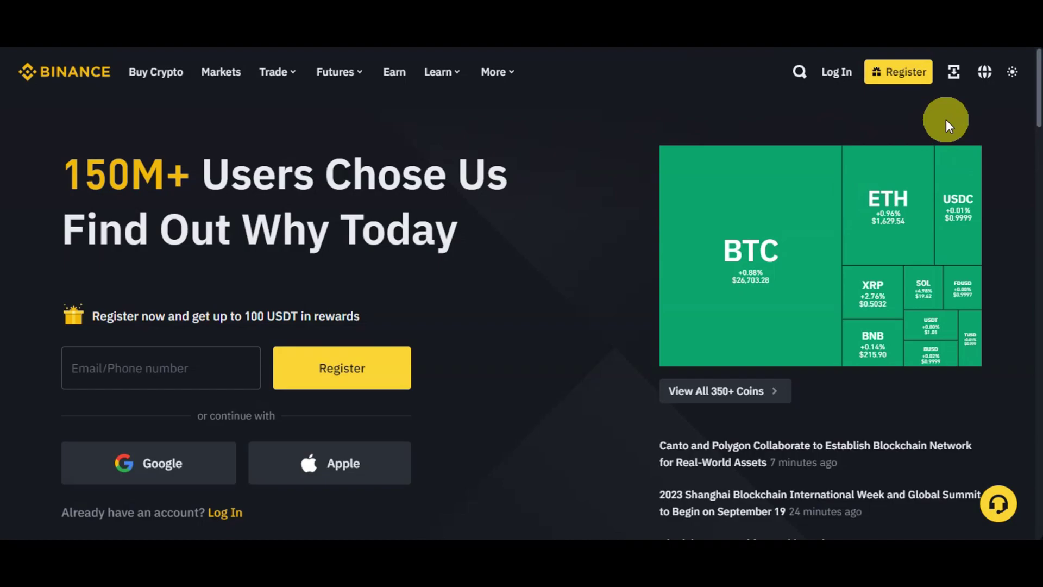
scroll(996, 147, down, 3)
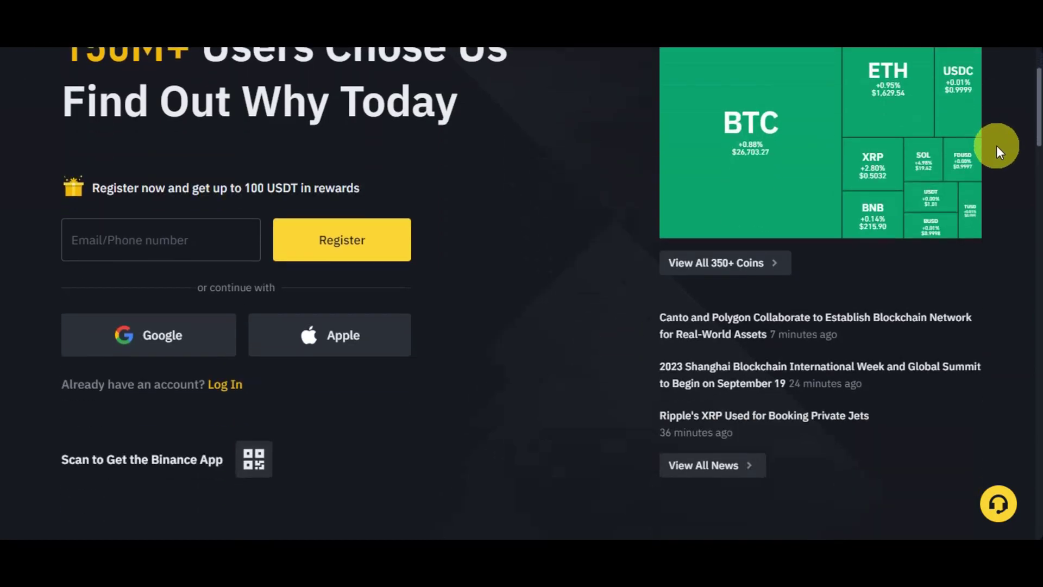
scroll(996, 146, down, 3)
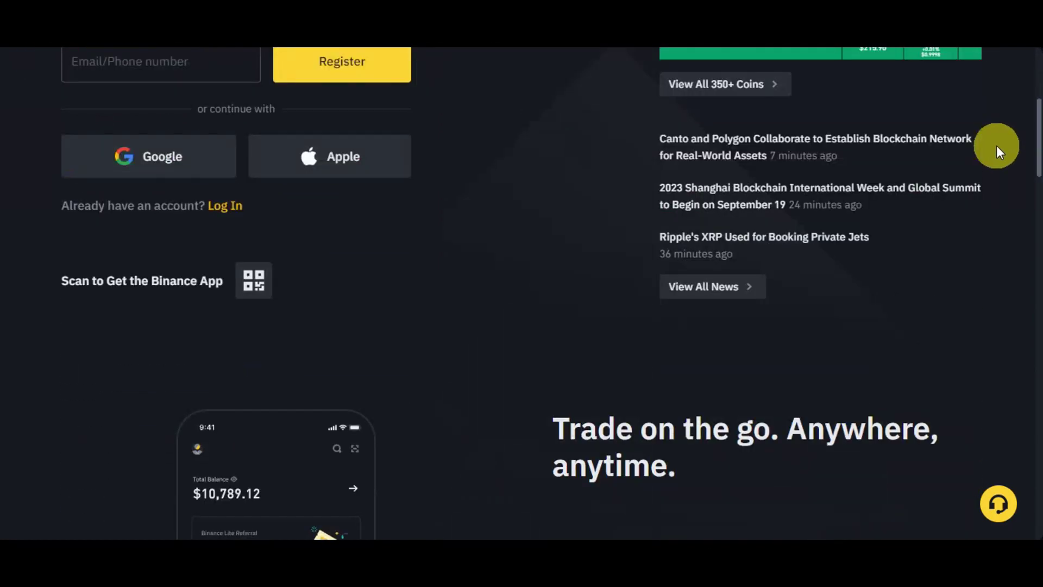
scroll(996, 145, down, 2)
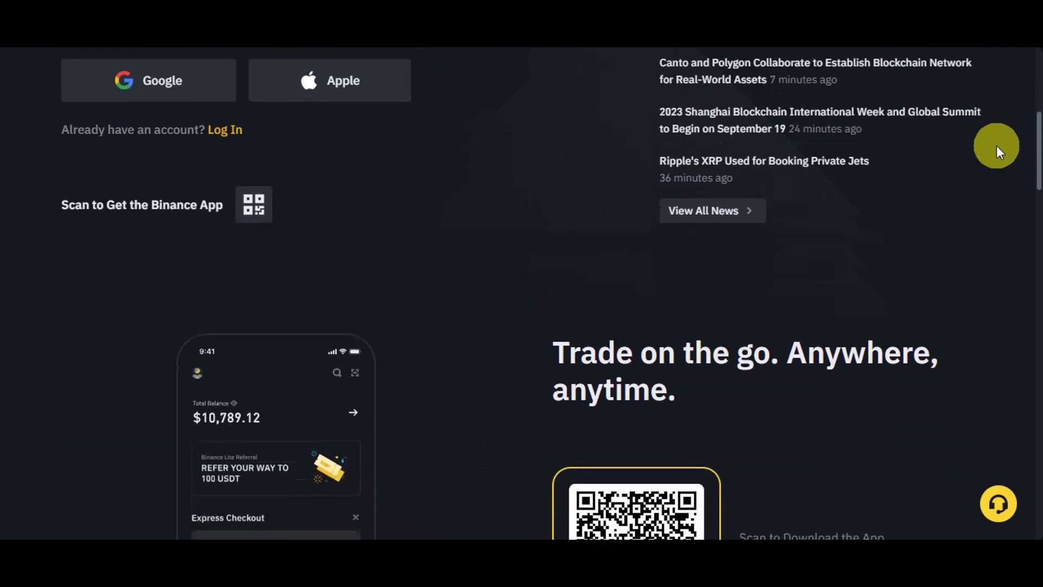
scroll(996, 146, down, 3)
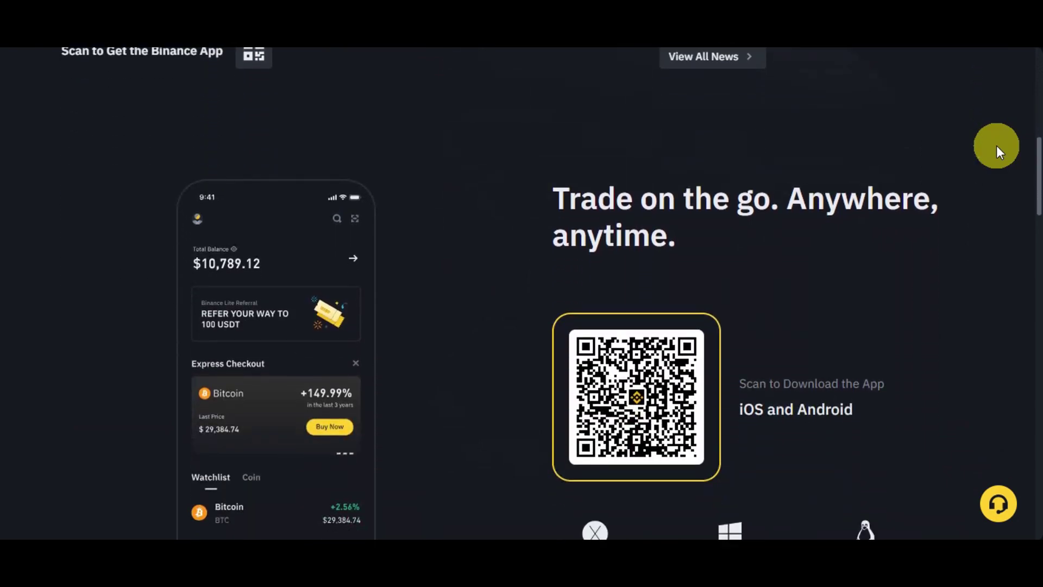
scroll(997, 146, down, 2)
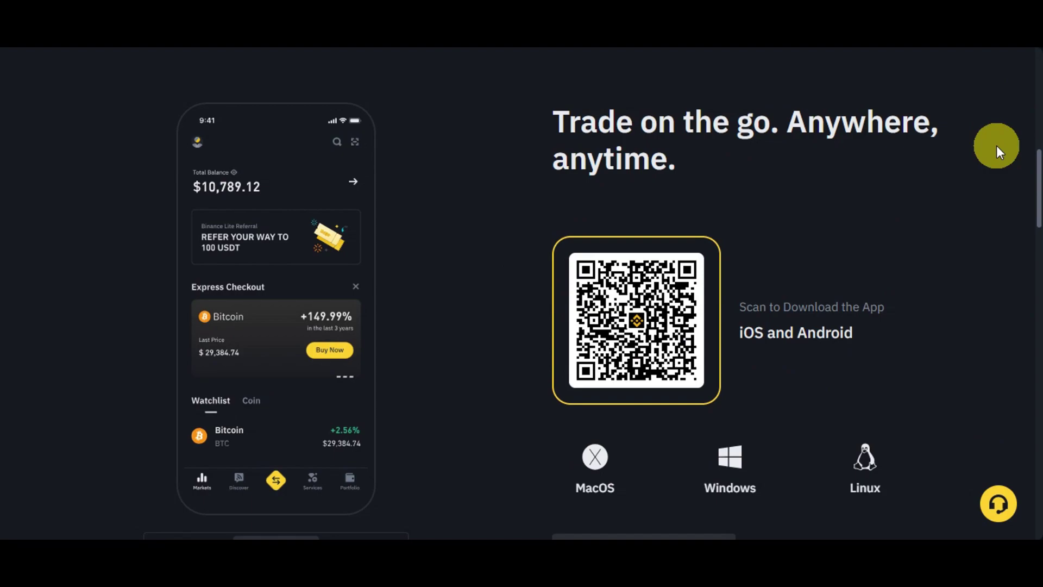
scroll(996, 145, down, 2)
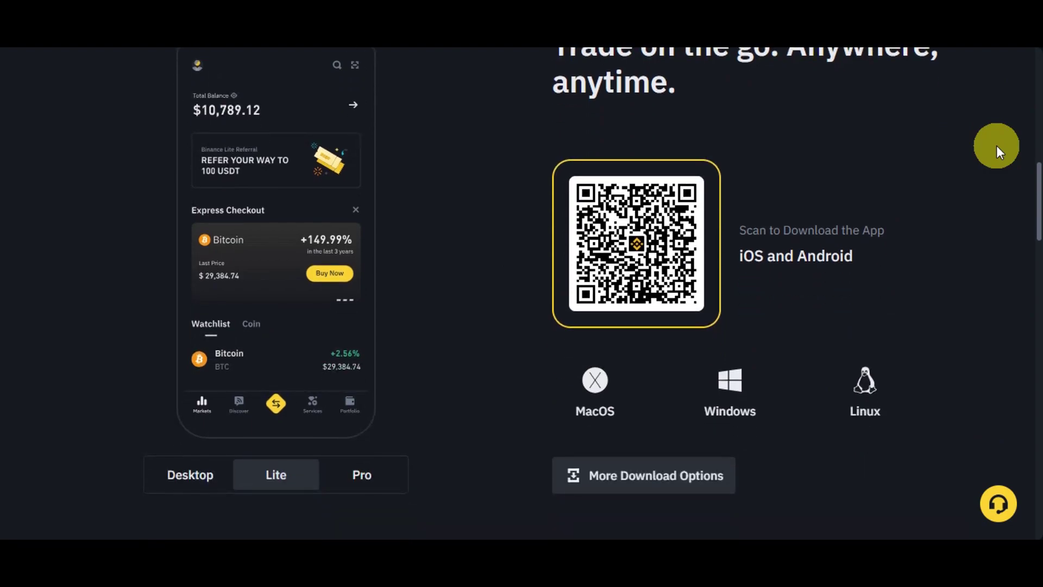
scroll(996, 146, down, 2)
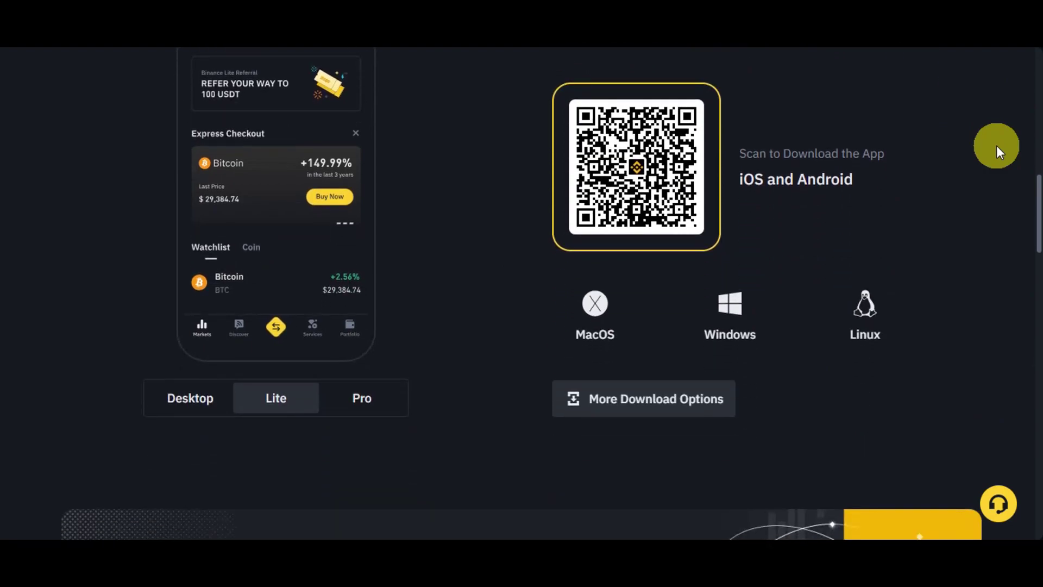
scroll(996, 145, down, 2)
scroll(996, 146, down, 4)
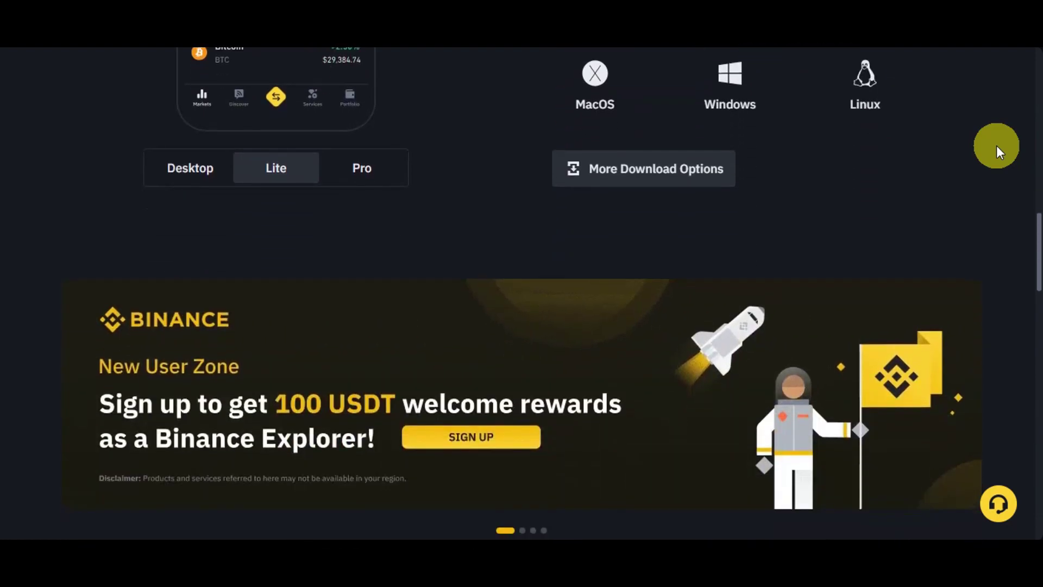
scroll(996, 145, down, 4)
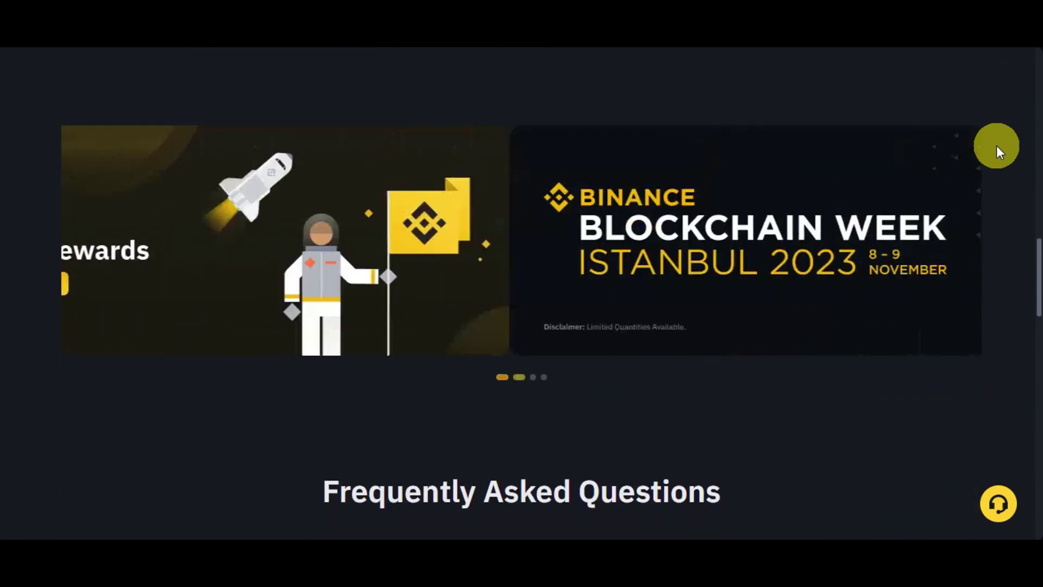
scroll(996, 146, down, 4)
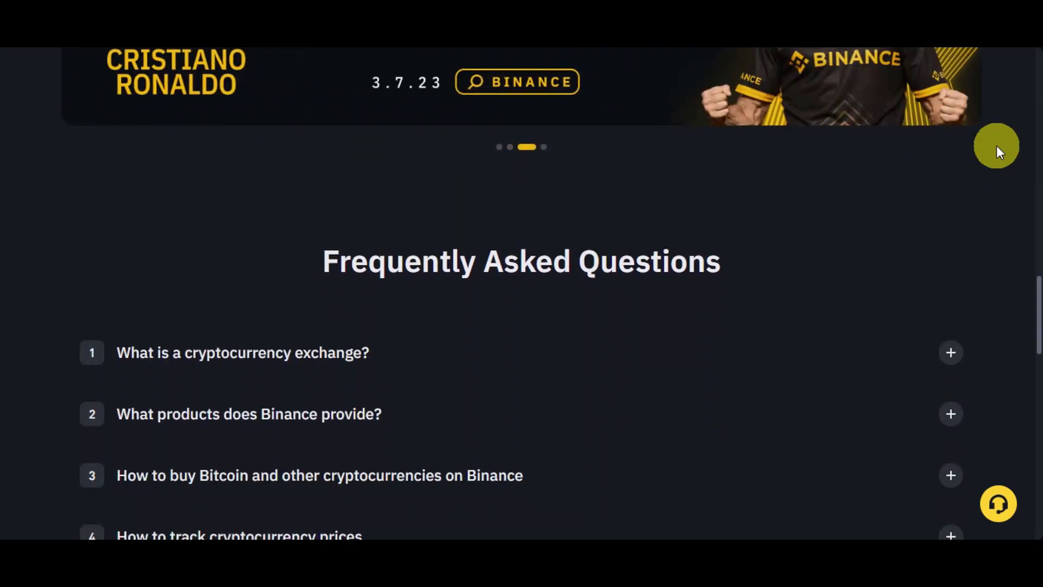
scroll(998, 147, down, 2)
scroll(996, 145, down, 3)
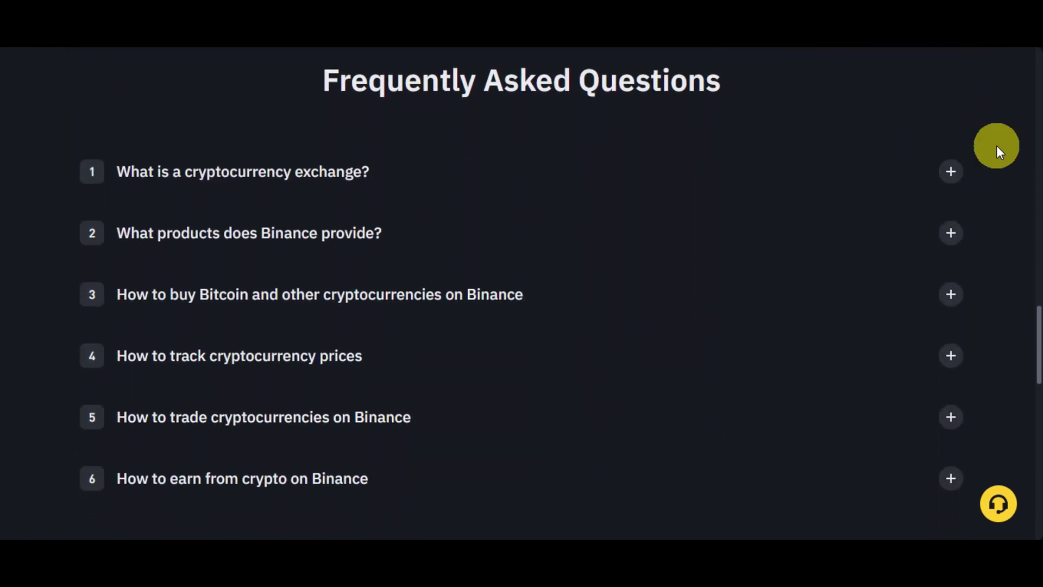
scroll(996, 146, down, 7)
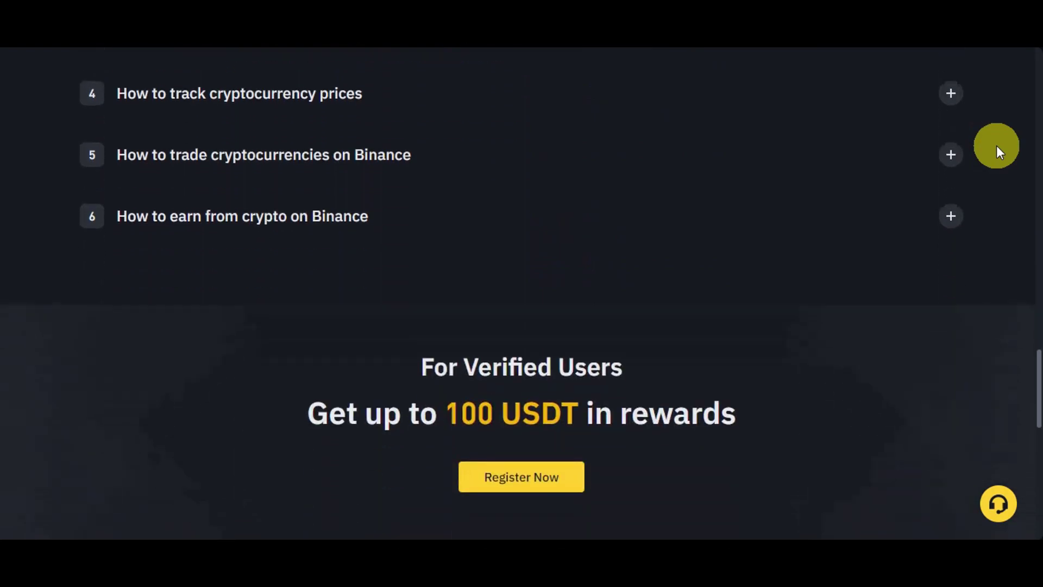
scroll(997, 148, down, 2)
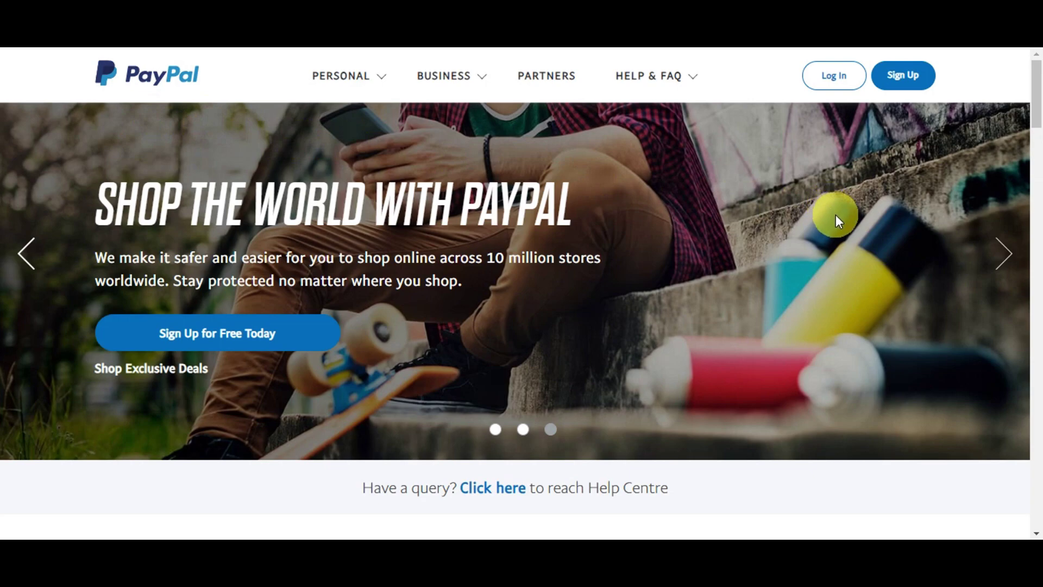
Step: Scroll down the PayPal homepage and back up to the 'Shop the World with PayPal' banner
scroll(837, 217, down, 7)
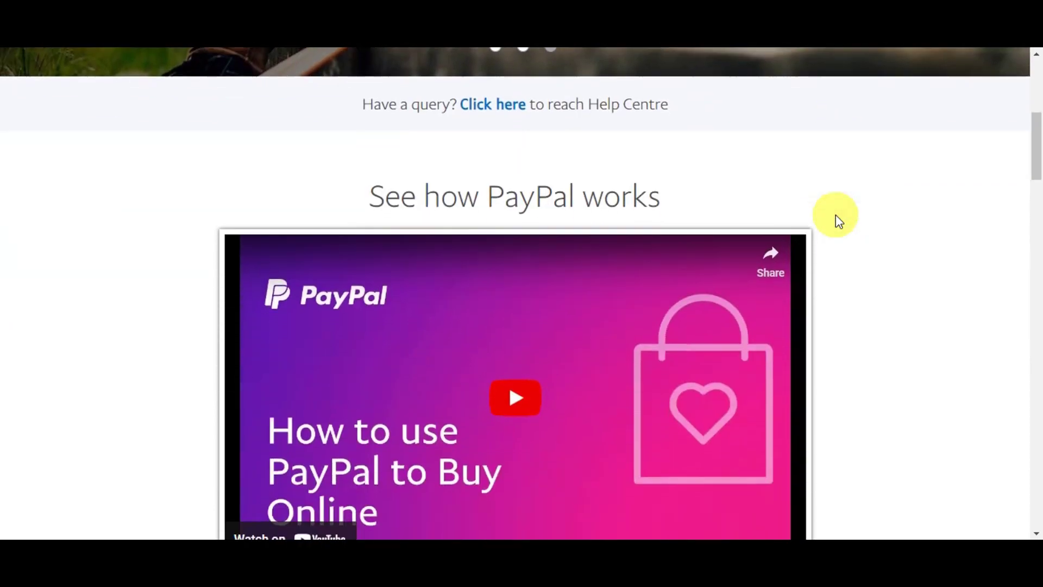
scroll(836, 214, down, 3)
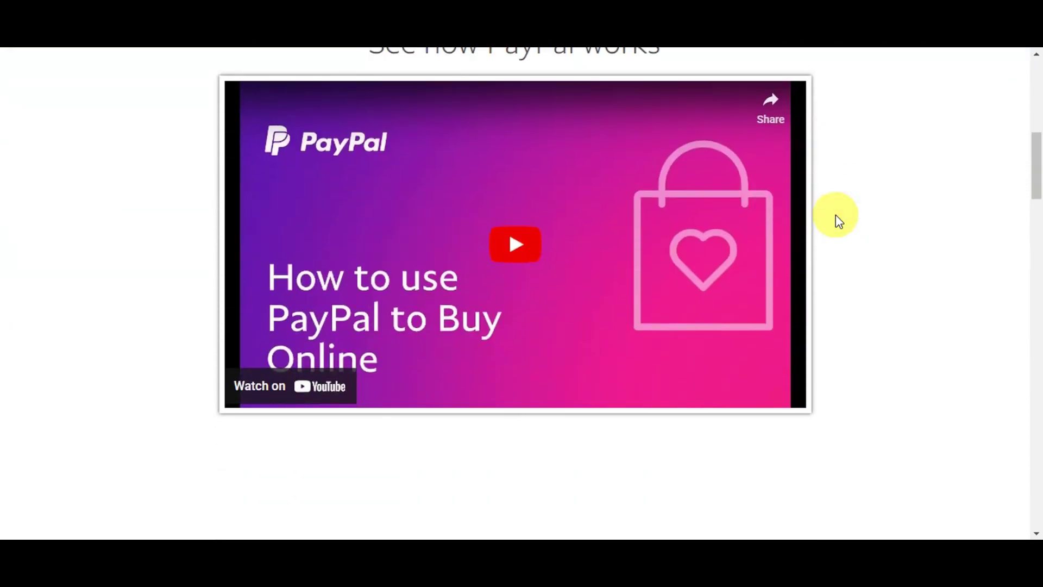
scroll(835, 214, down, 7)
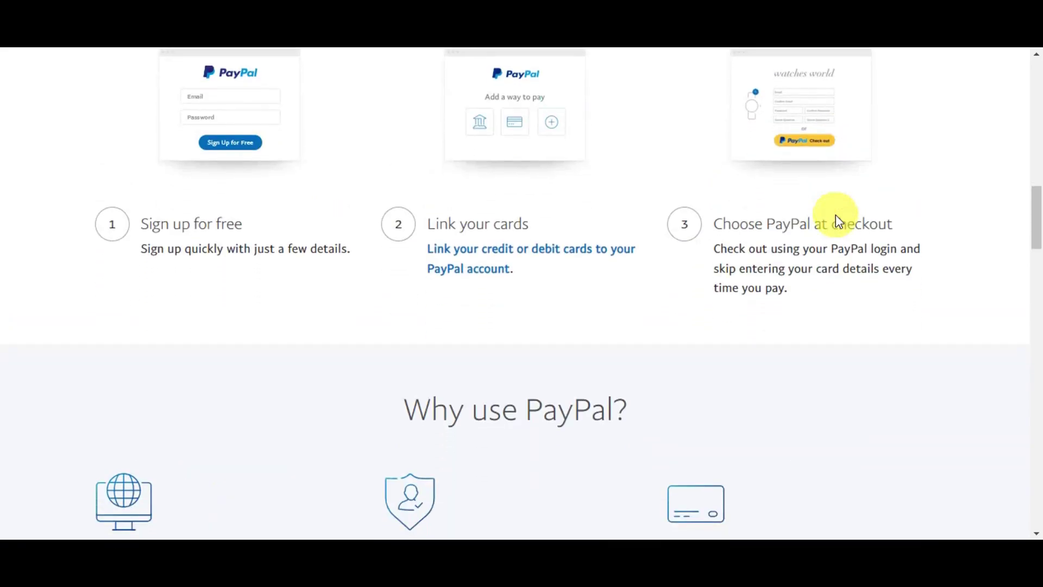
scroll(836, 214, down, 4)
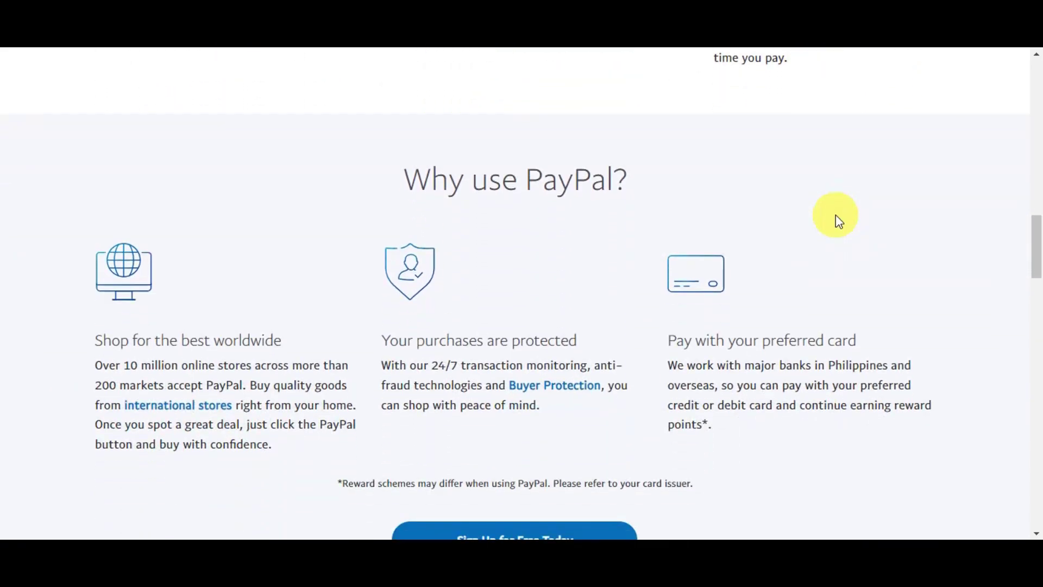
scroll(836, 214, down, 1)
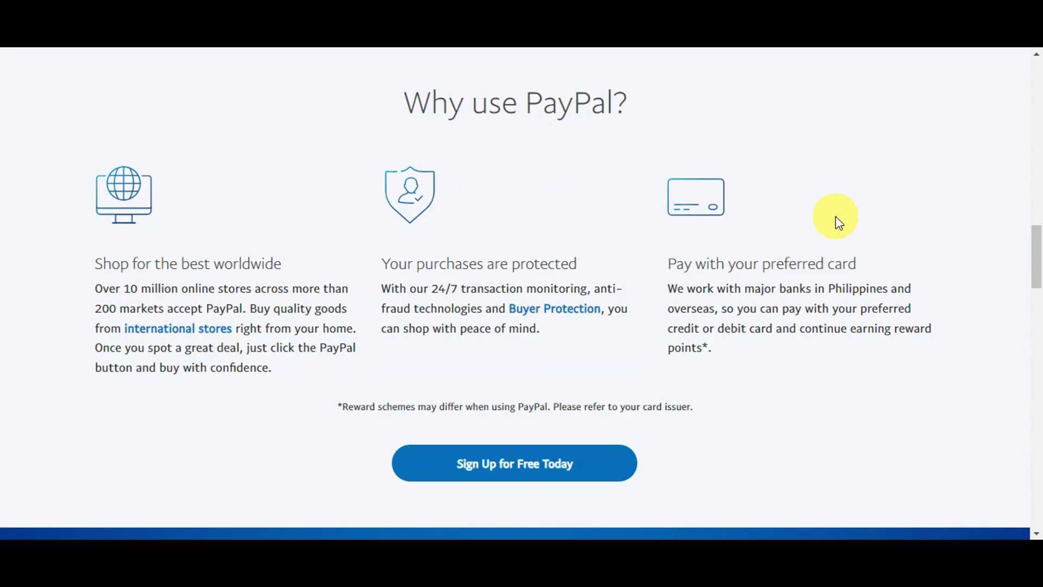
scroll(835, 216, down, 1)
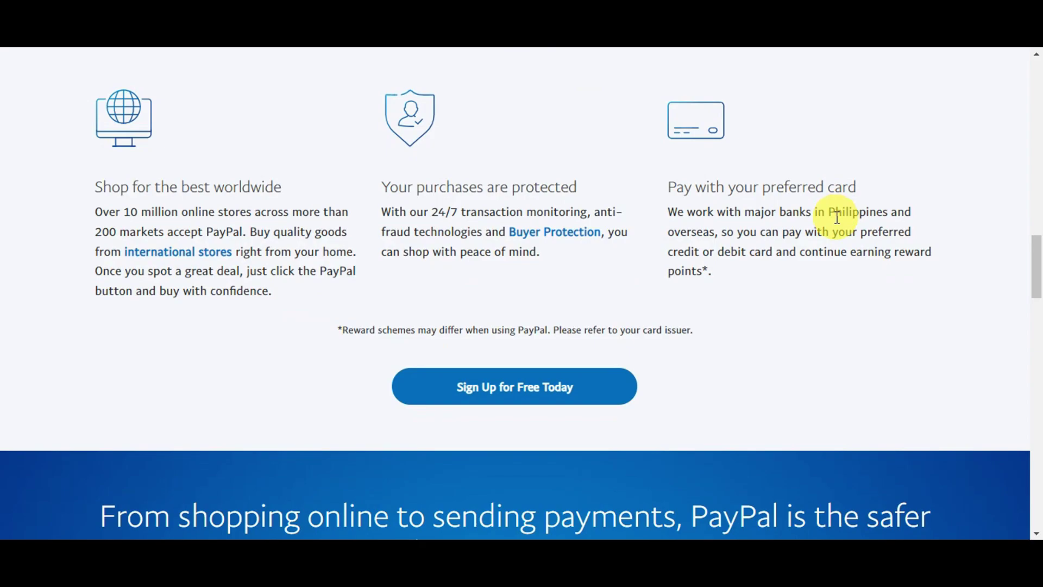
scroll(841, 228, up, 3)
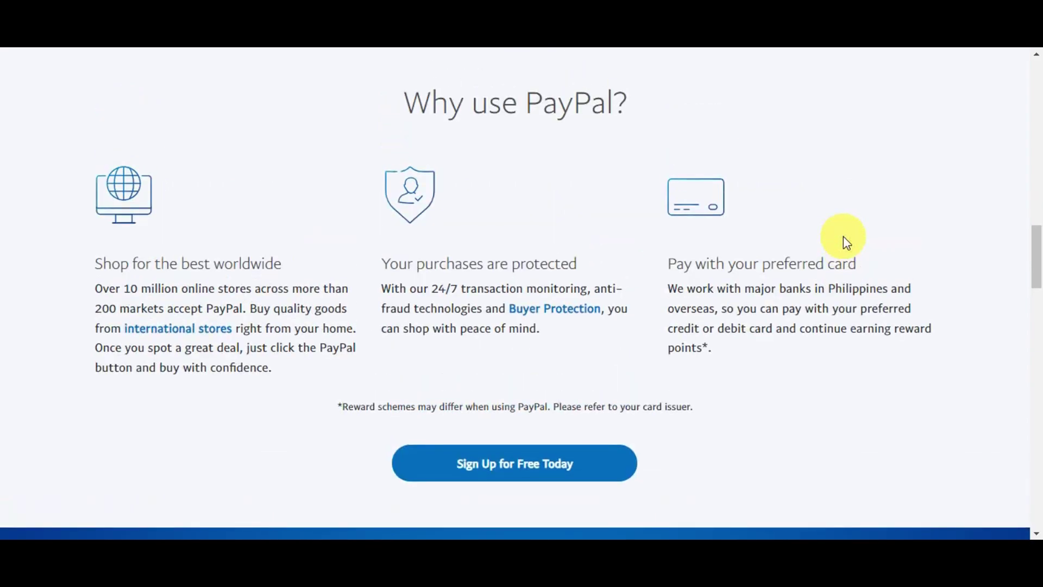
scroll(843, 236, up, 3)
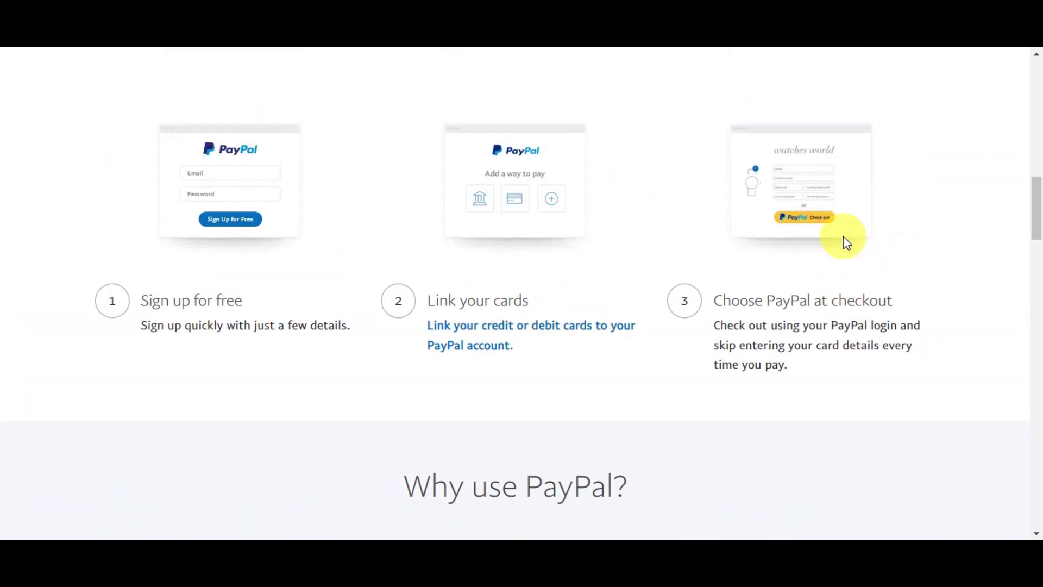
scroll(843, 236, up, 4)
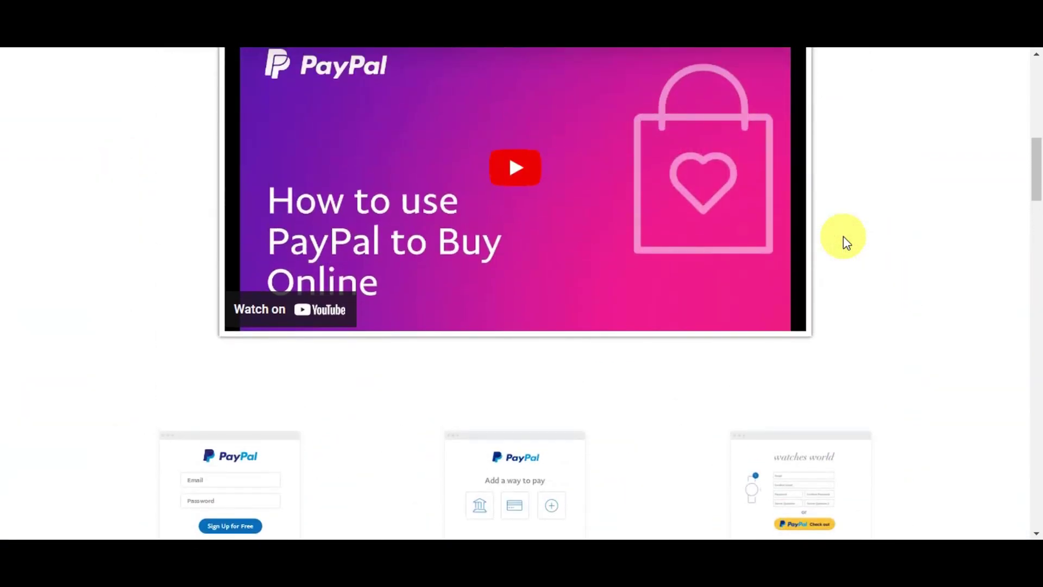
scroll(844, 236, up, 8)
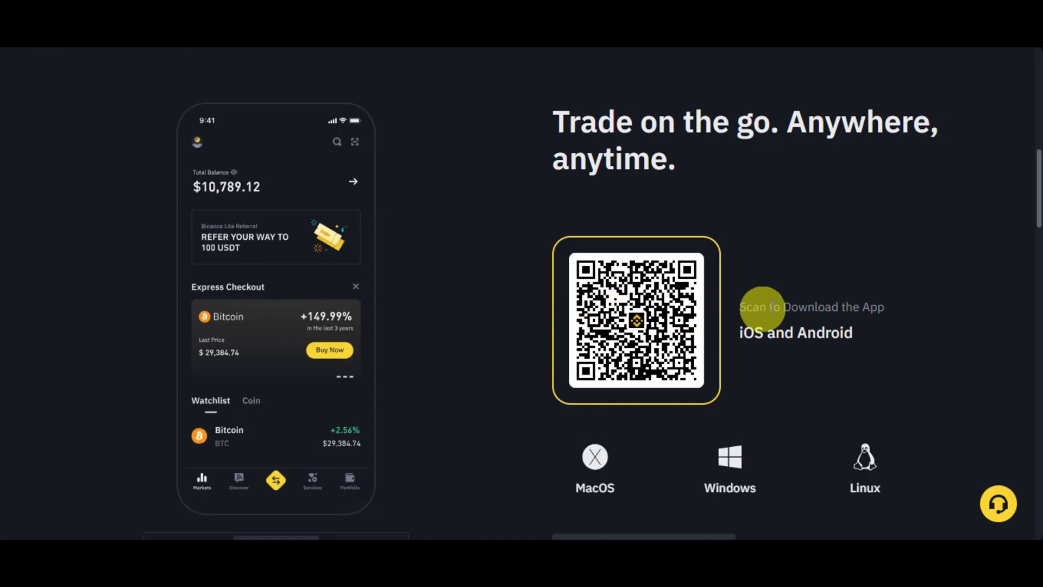
Step: Scroll back to the top of the Binance page, where Register is
scroll(771, 308, up, 10)
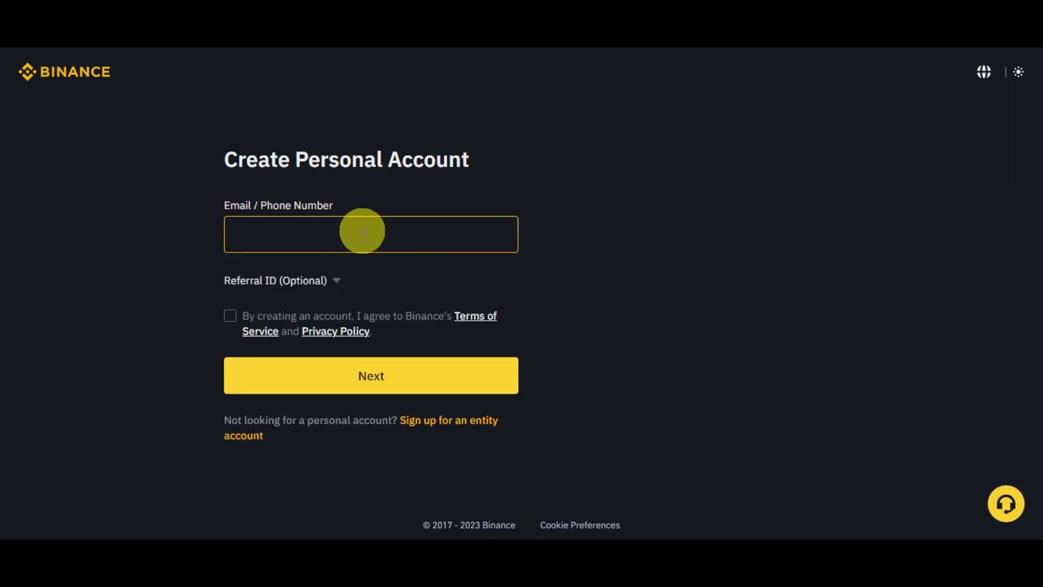
Step: Expand and collapse the Referral ID (Optional) field, then accept the Terms of Service
click(335, 283)
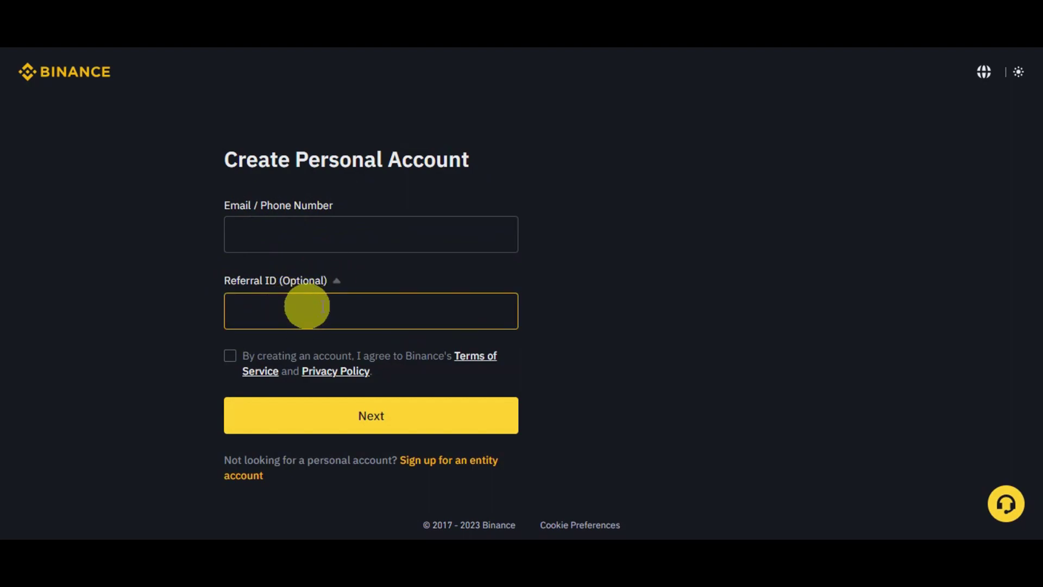
click(338, 281)
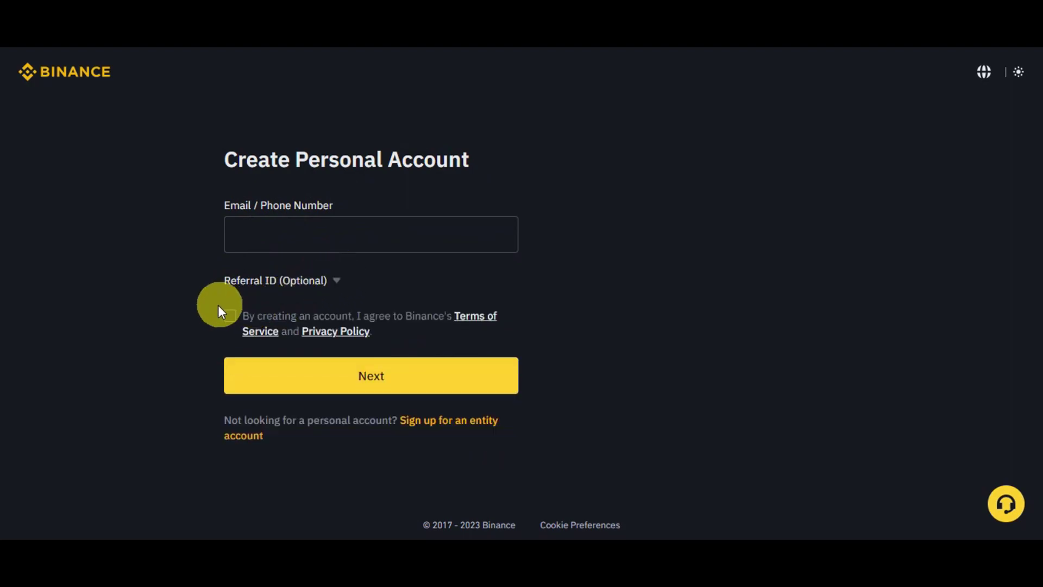
click(231, 317)
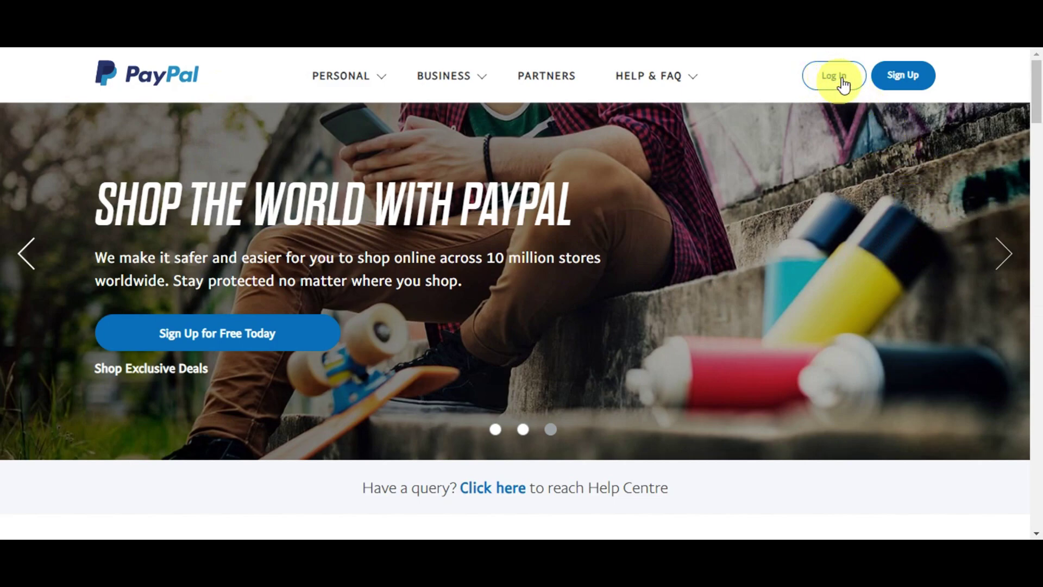
Step: Start a new PayPal account from the Sign Up link in the header
click(911, 80)
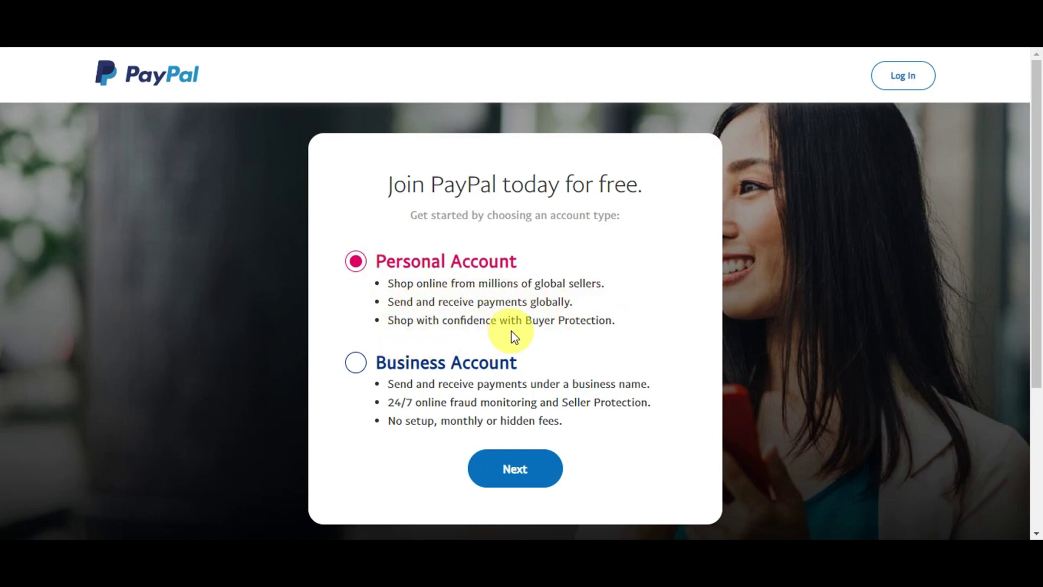
Step: Continue with a Personal Account, set the user type to 'I'm not sure', and proceed
scroll(608, 332, down, 1)
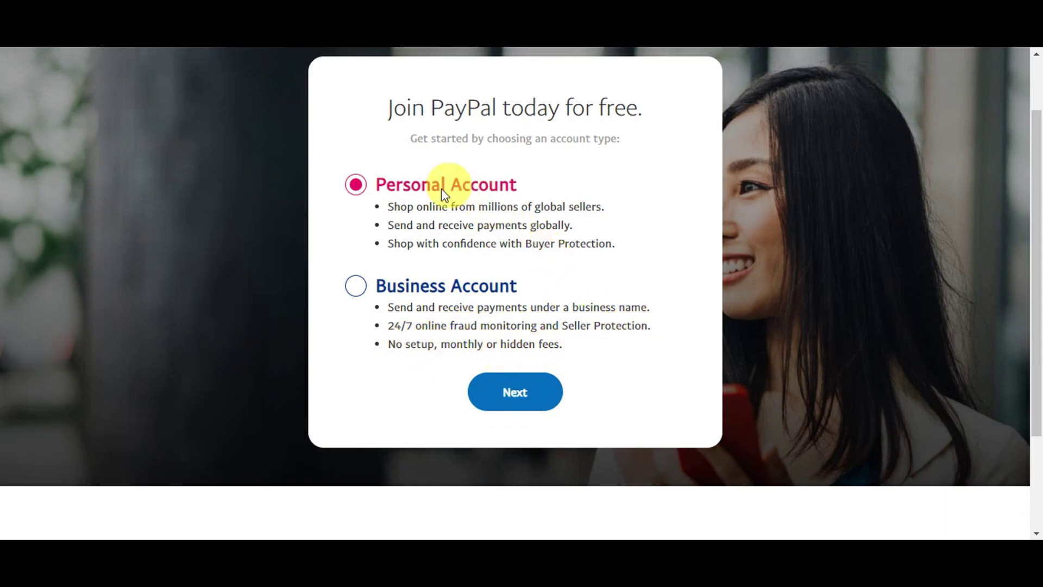
click(530, 393)
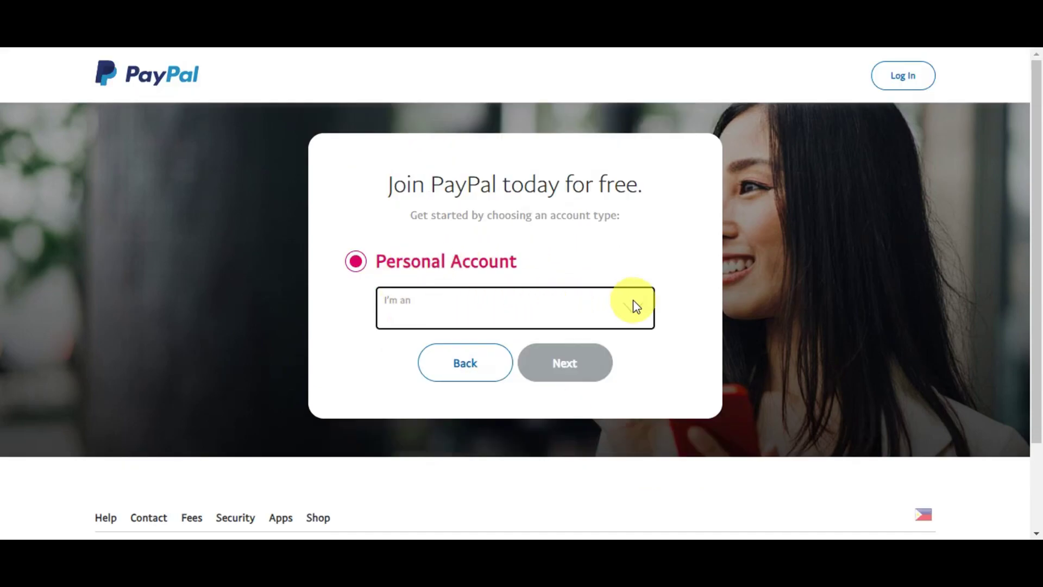
click(648, 307)
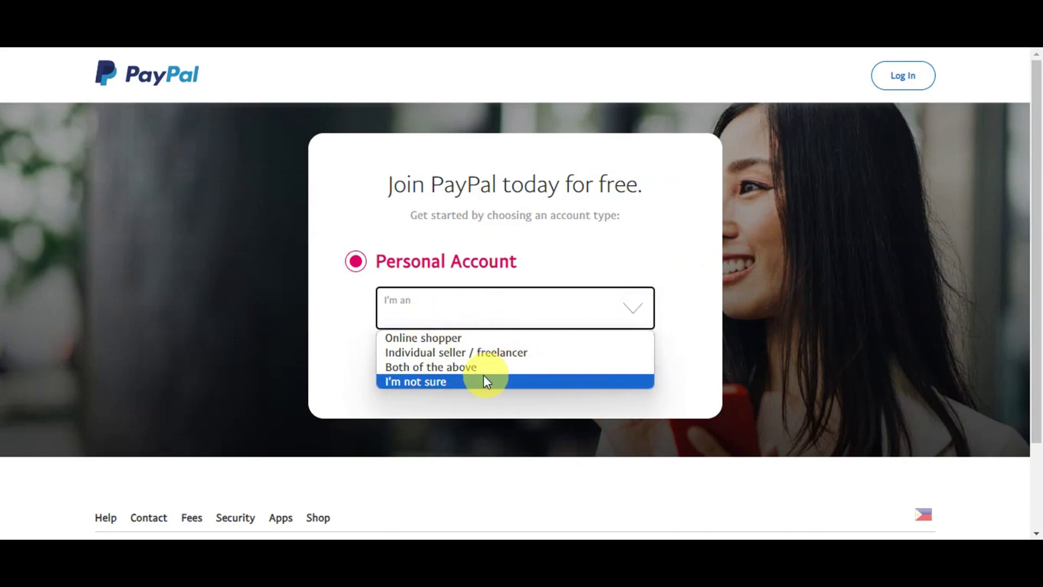
click(440, 383)
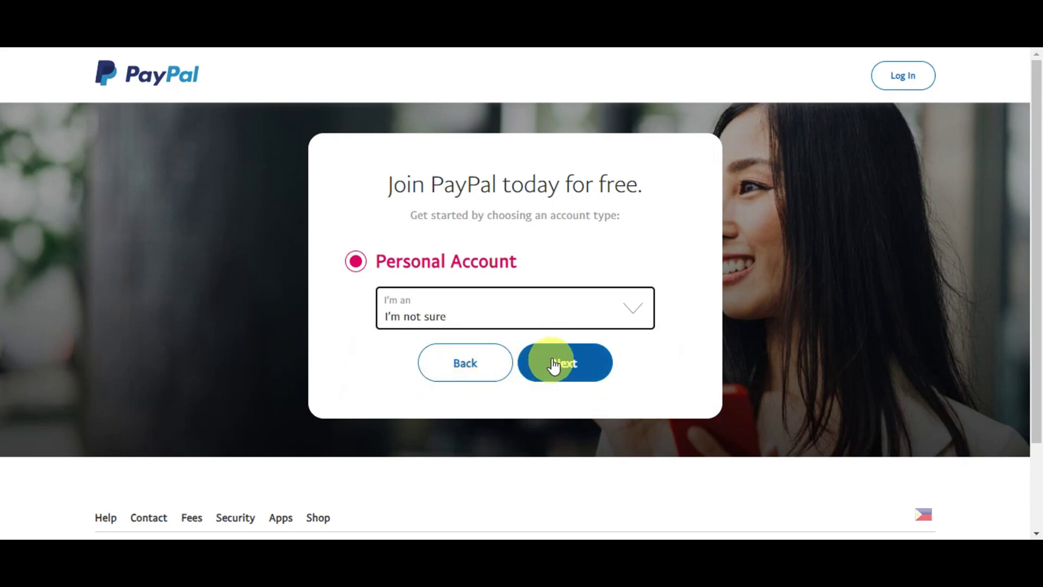
click(559, 370)
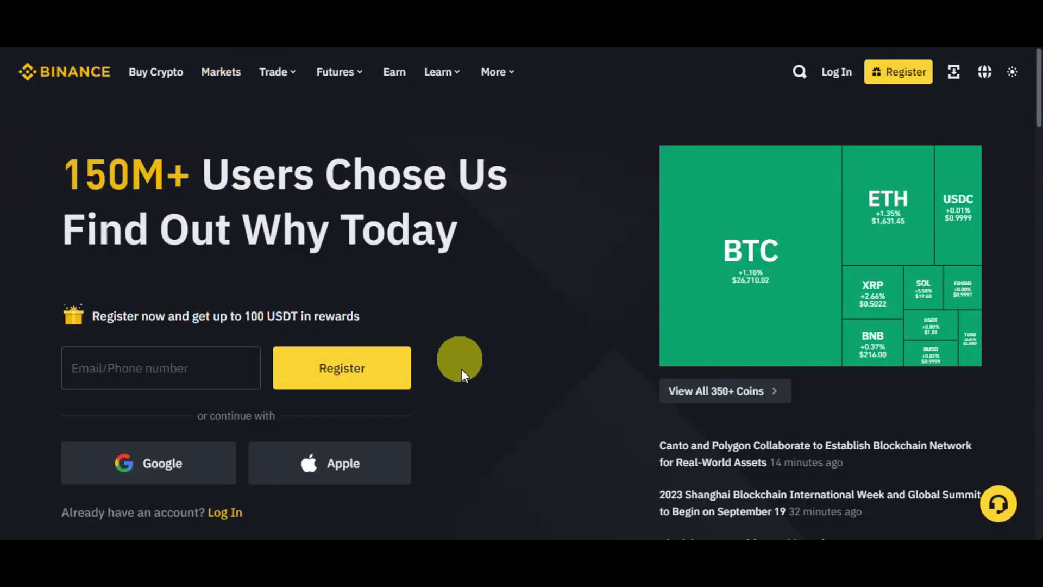
Step: Go from the Binance homepage to the Log In page and sign in with Google
scroll(521, 251, down, 3)
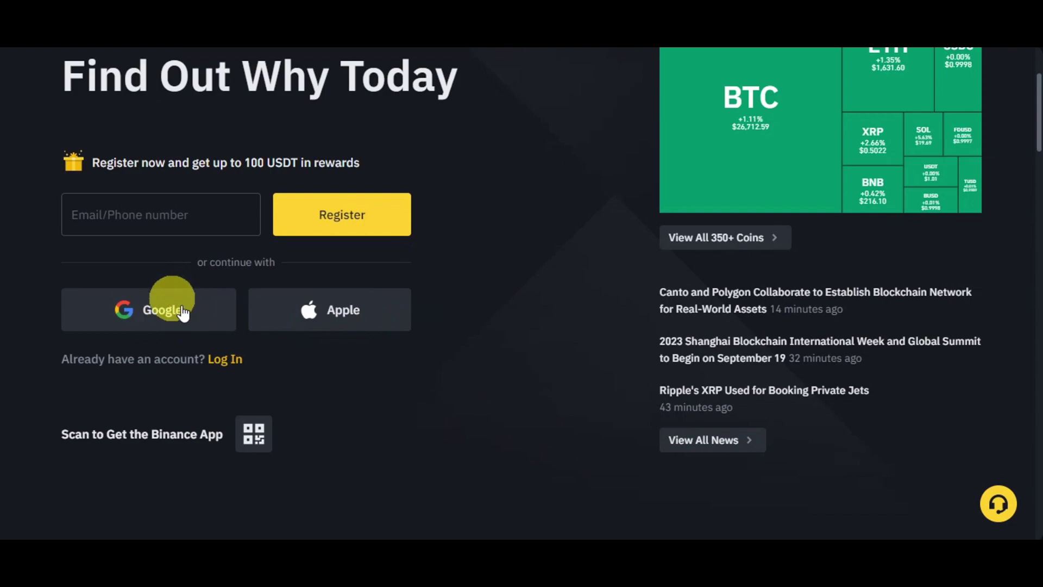
click(234, 361)
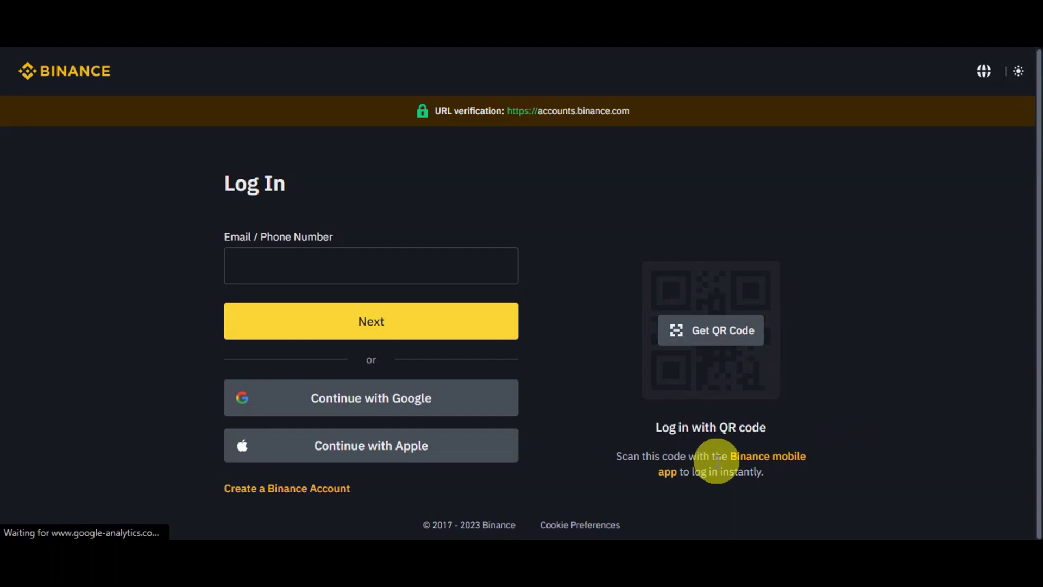
click(755, 469)
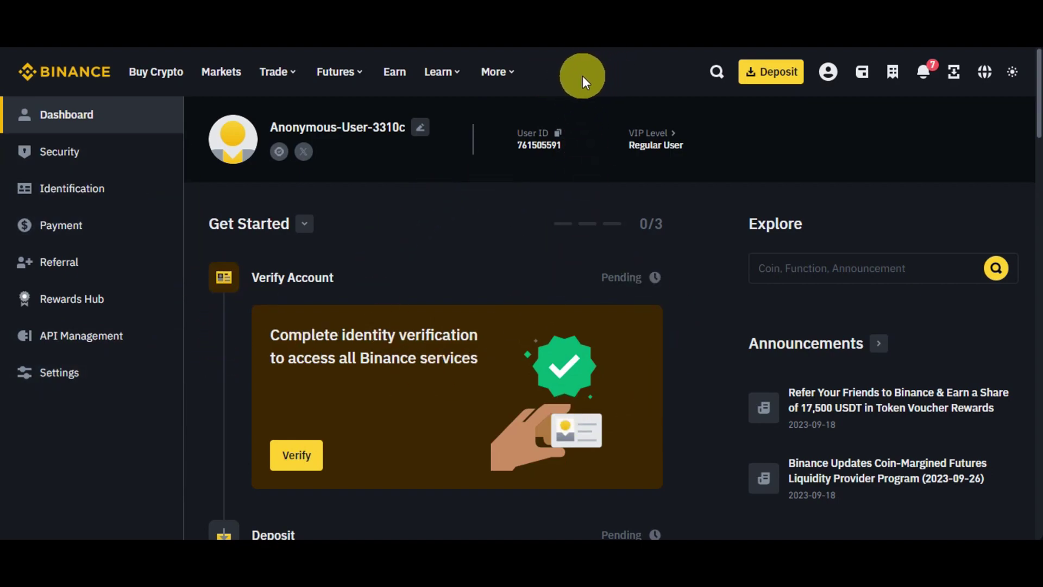
Step: Open the site search, then bring up the wallet dropdown listing Overview, Fiat and Spot, and Funding
click(715, 72)
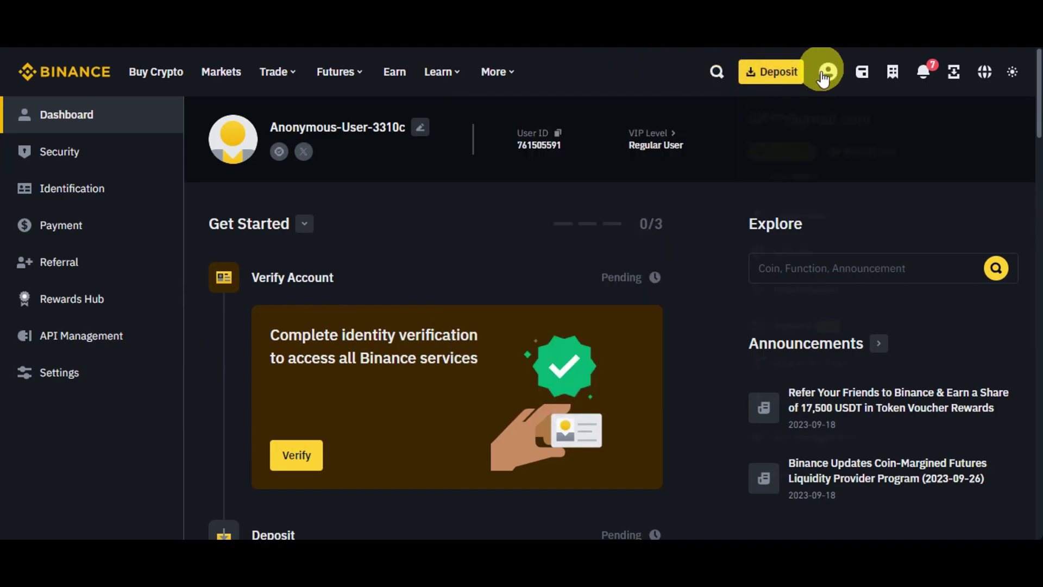
mouse_move(831, 82)
mouse_move(868, 79)
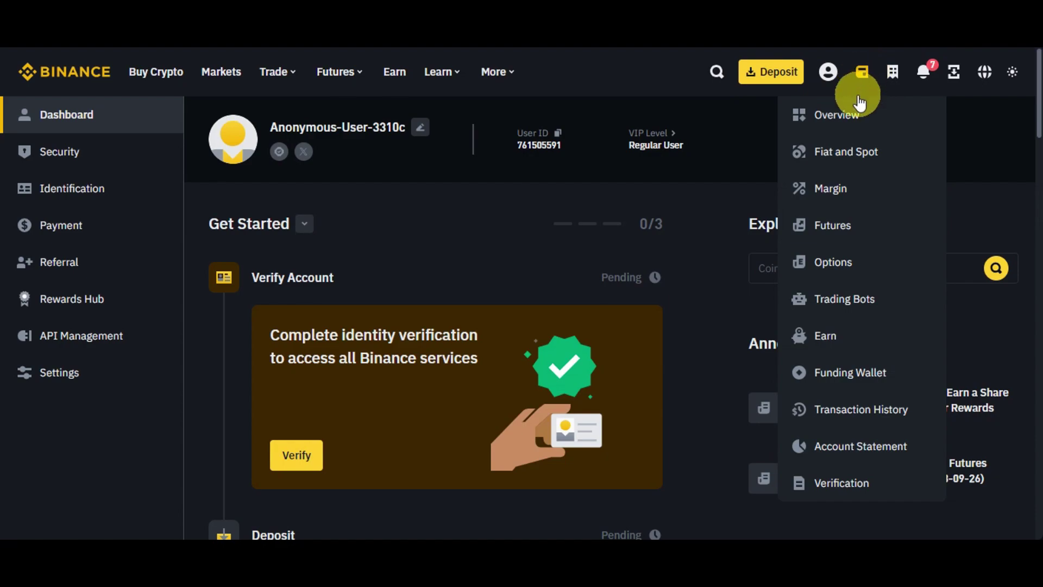
Step: Go to the Fiat and Spot wallet and close the Fund Your Wallet popup
click(857, 157)
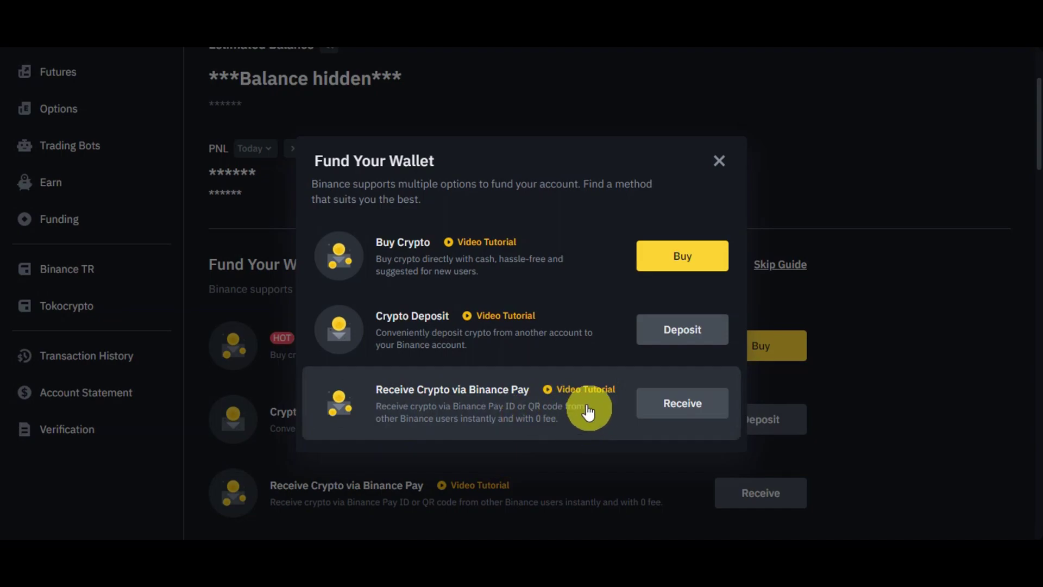
click(718, 159)
scroll(883, 249, up, 3)
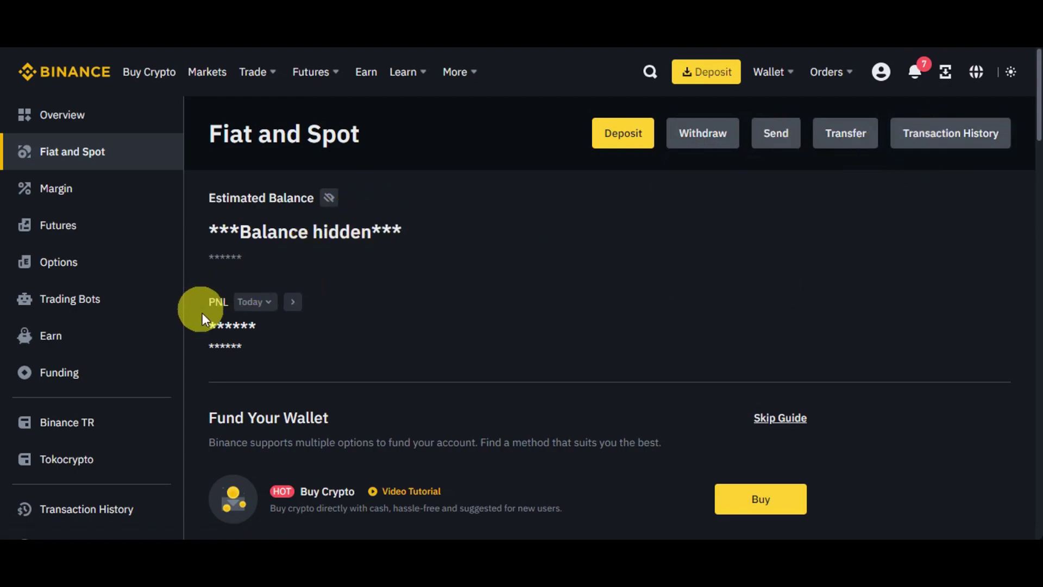
Step: Check the PNL time period options and skip the Fund Your Wallet guide
click(268, 306)
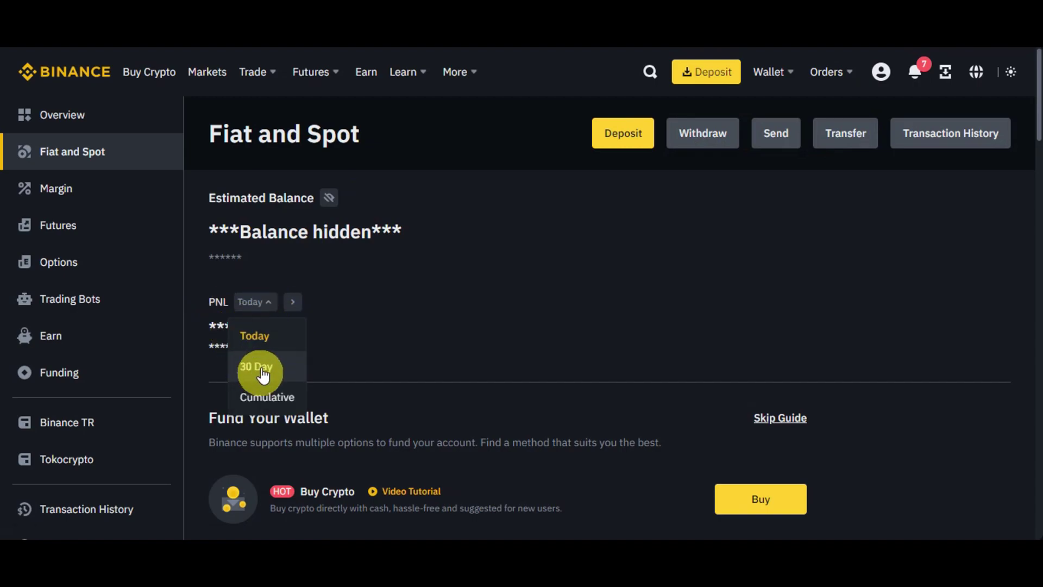
scroll(917, 247, down, 4)
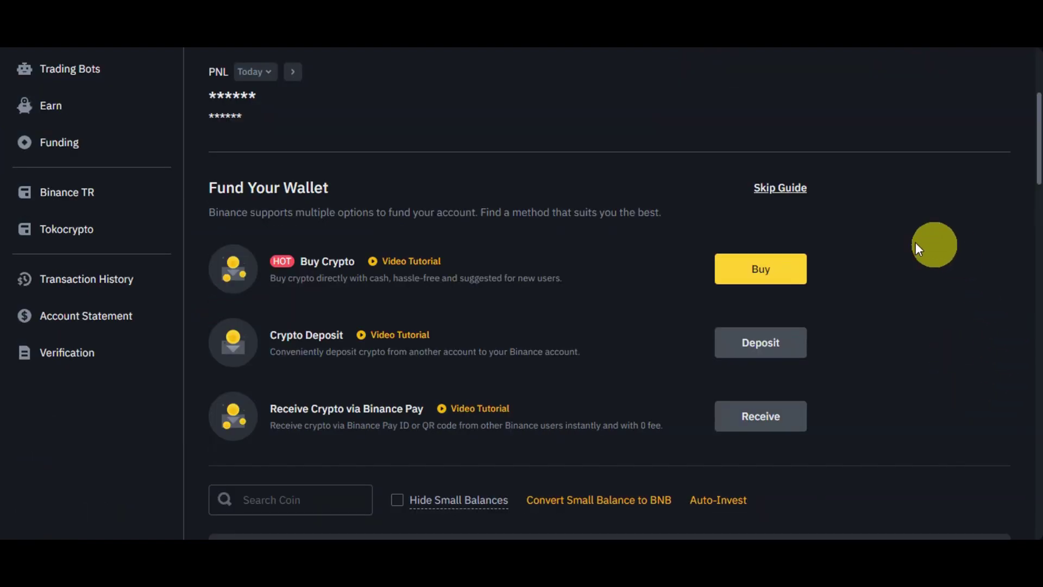
scroll(916, 282, down, 1)
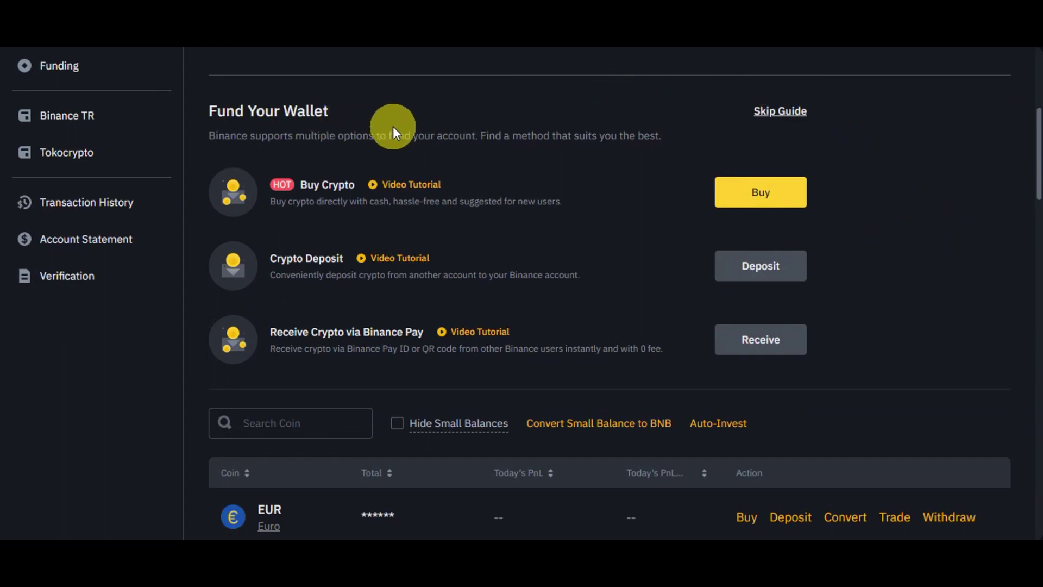
click(792, 111)
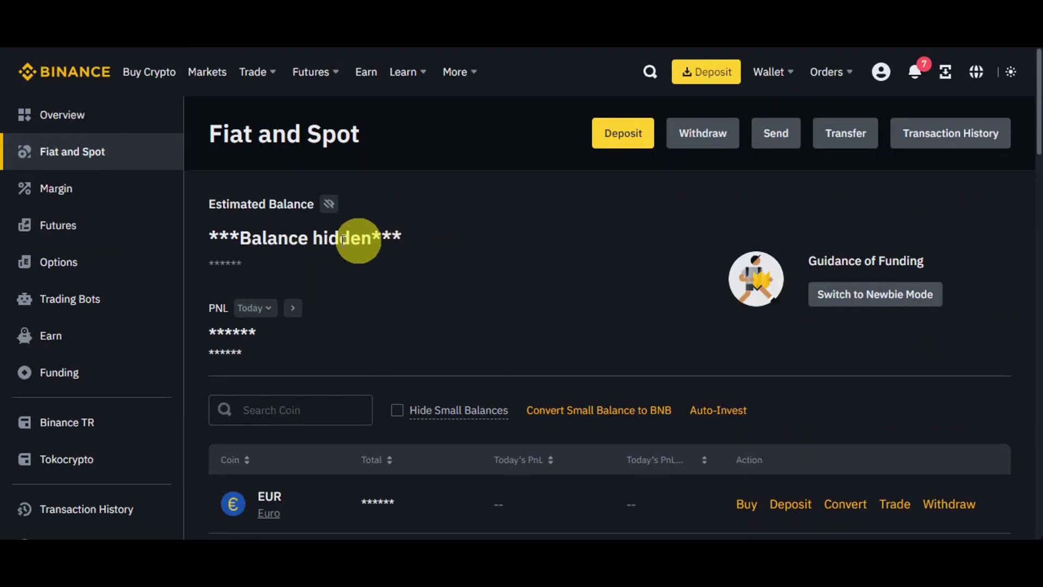
scroll(605, 224, down, 6)
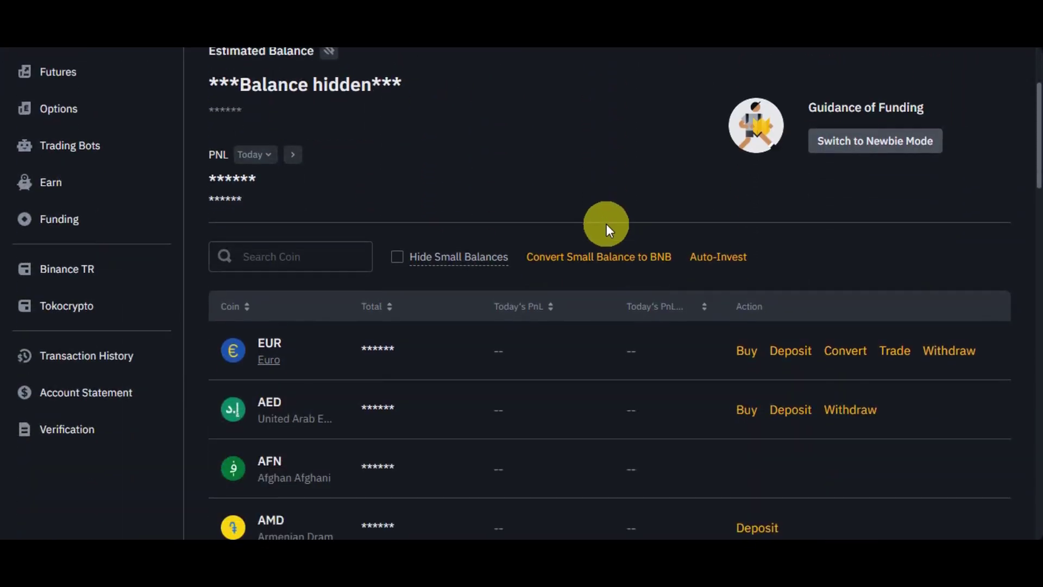
Step: Toggle Hide small balances on and off in the coin list, then withdraw from the EUR row
click(315, 103)
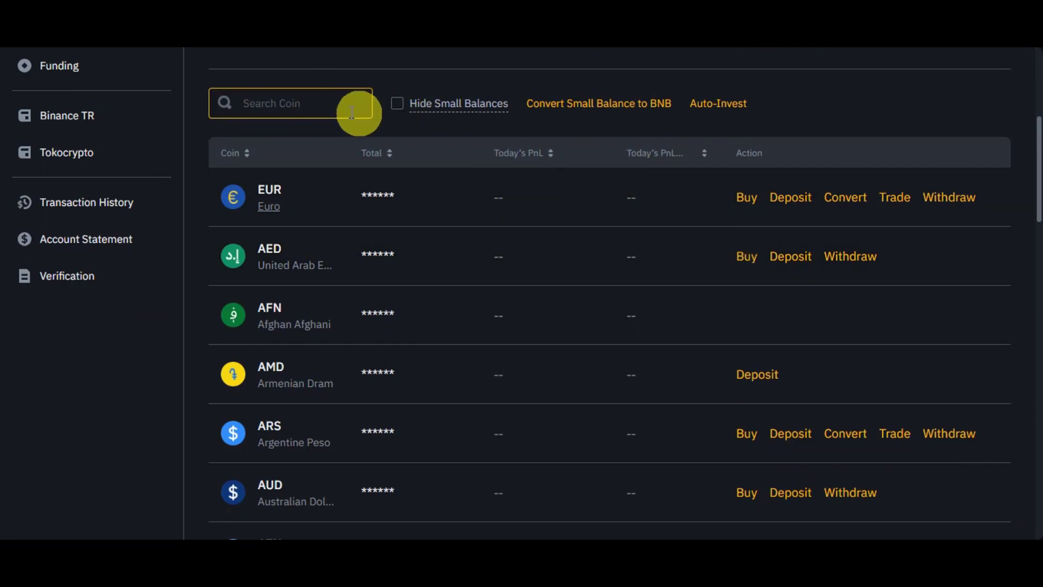
click(398, 106)
click(398, 105)
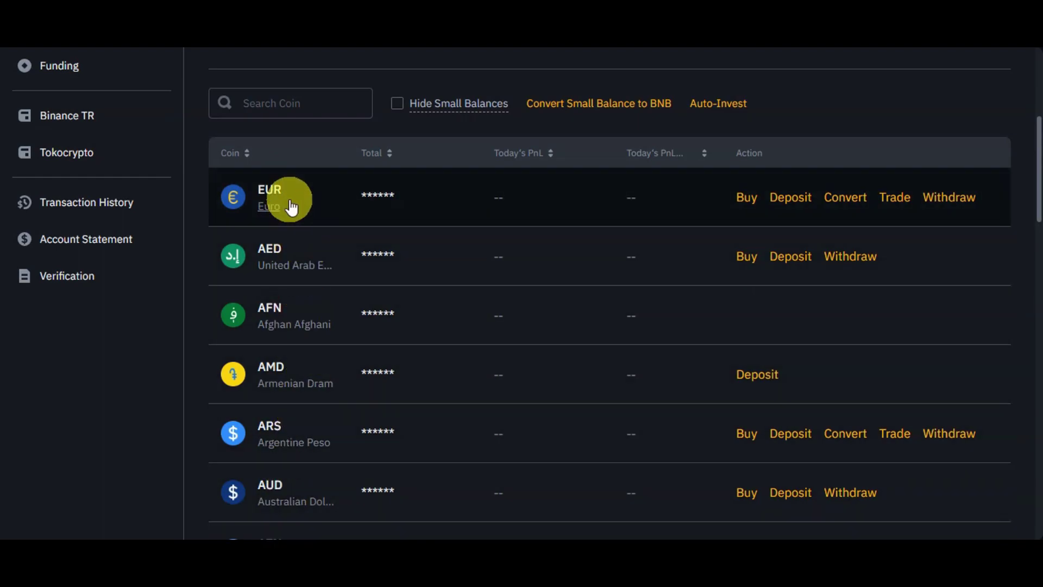
scroll(297, 345, down, 3)
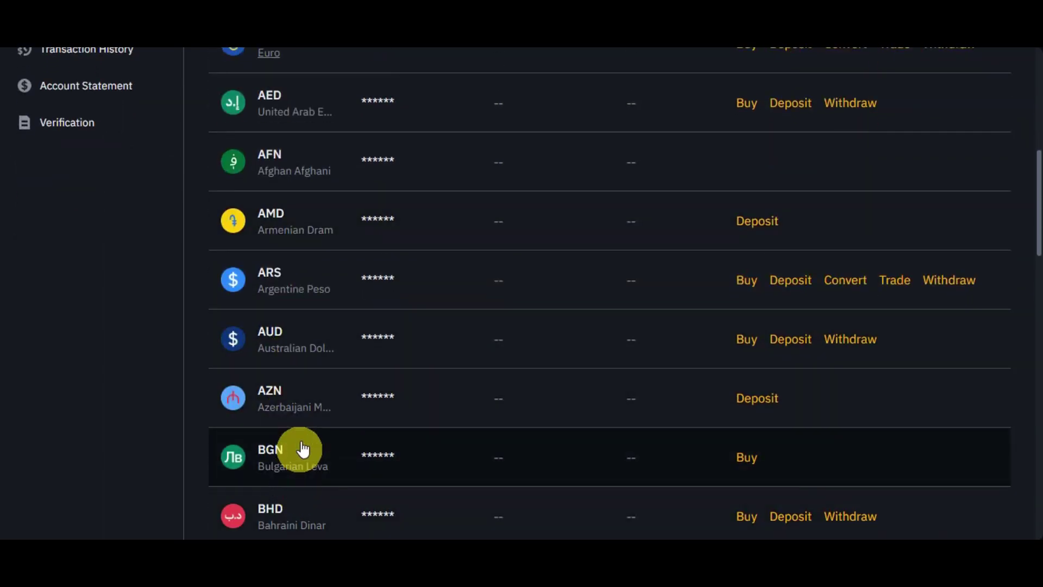
scroll(302, 263, up, 6)
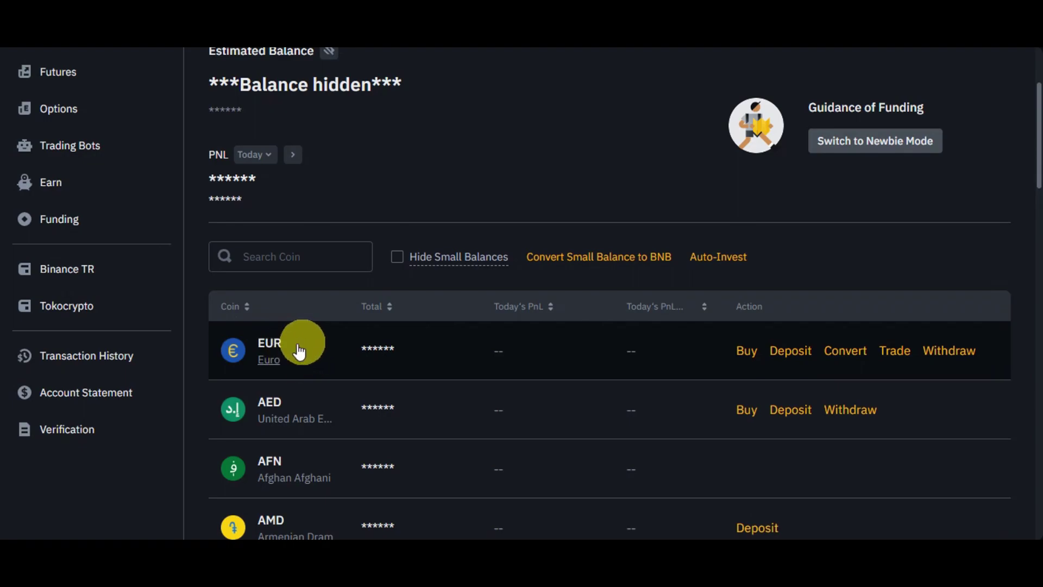
click(952, 360)
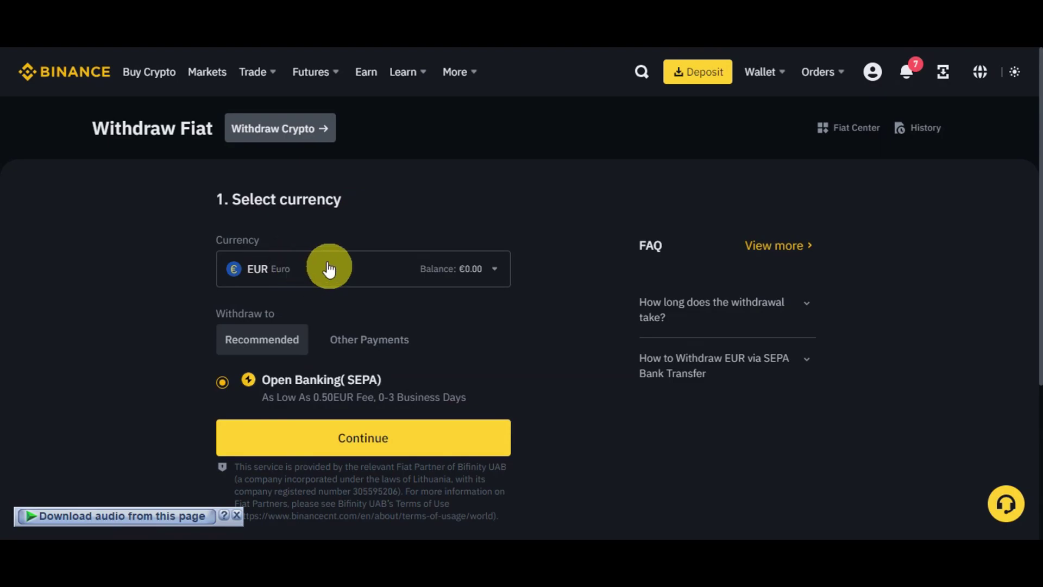
Step: Browse the list of withdrawable currencies and keep EUR selected
click(495, 276)
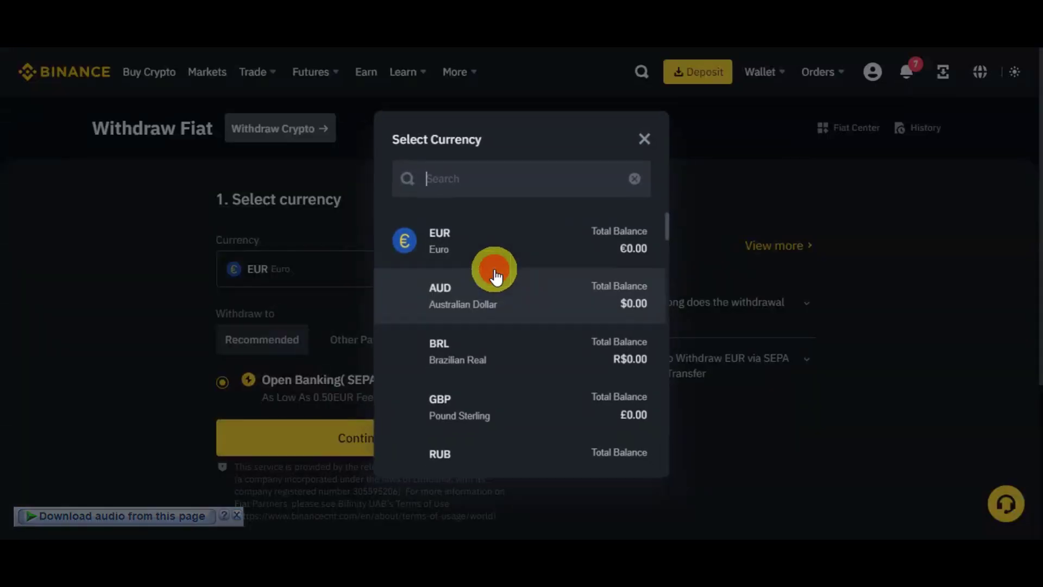
scroll(523, 266, down, 1)
scroll(523, 277, down, 15)
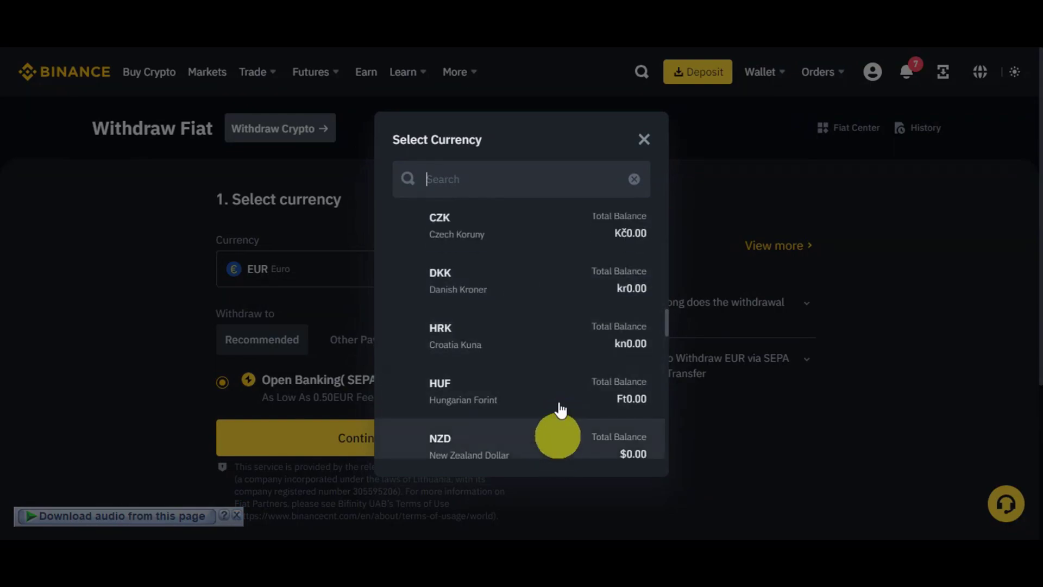
scroll(582, 302, up, 1)
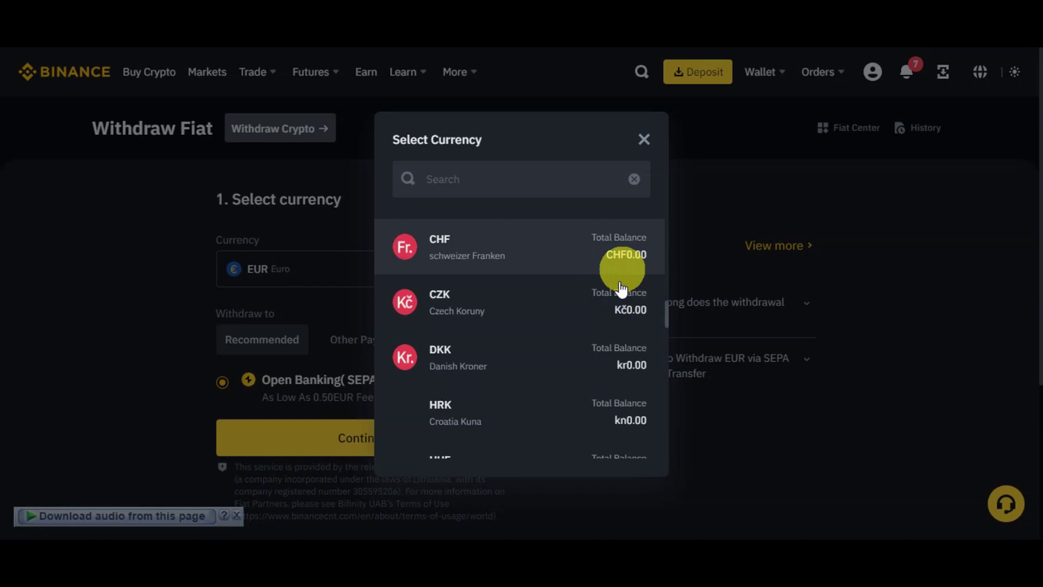
click(644, 140)
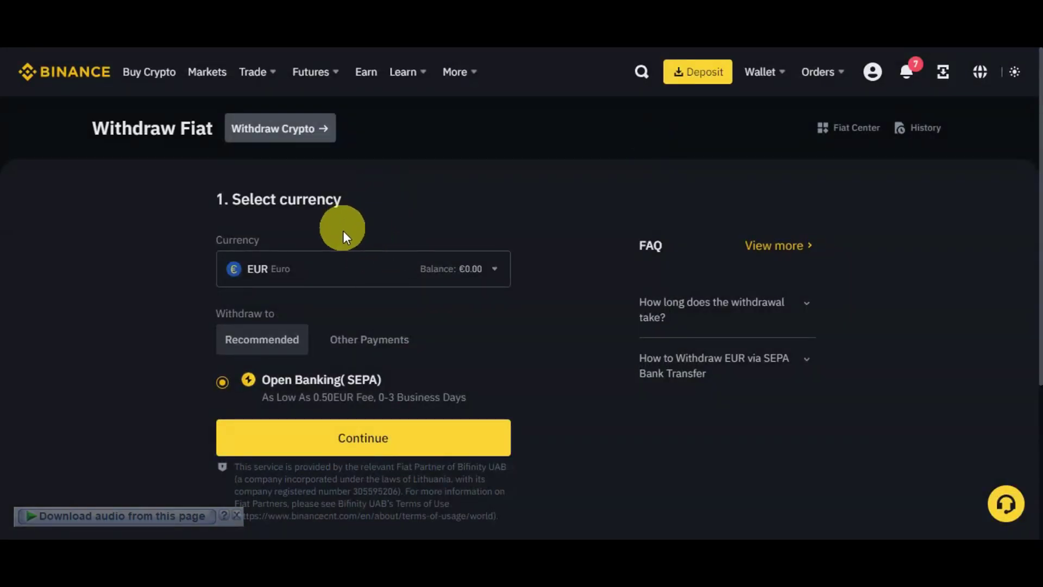
Step: Compare Recommended and Other Payments methods, then choose Bank Transfer (SEPA) and continue
click(266, 339)
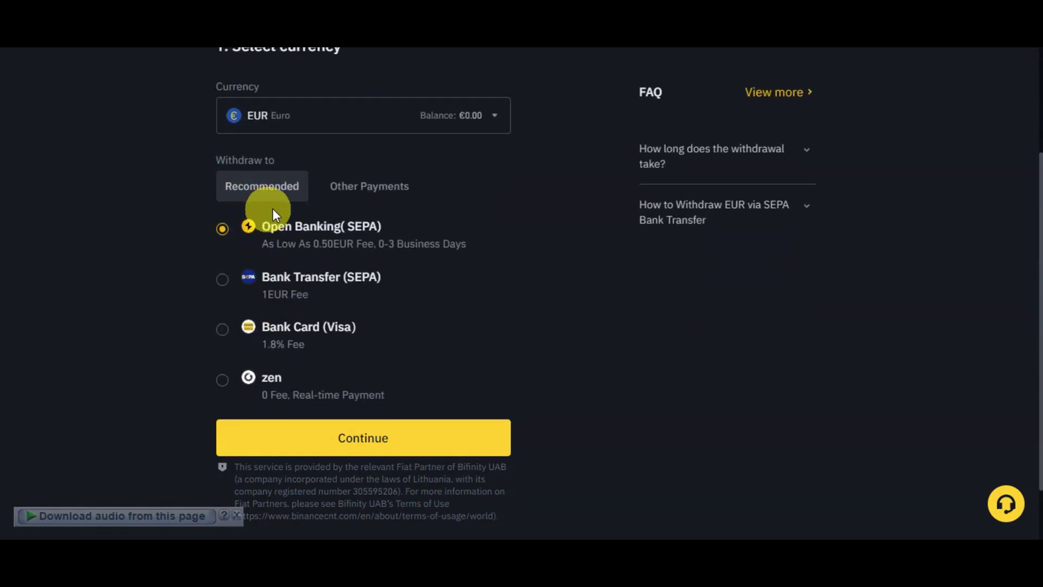
scroll(255, 198, down, 1)
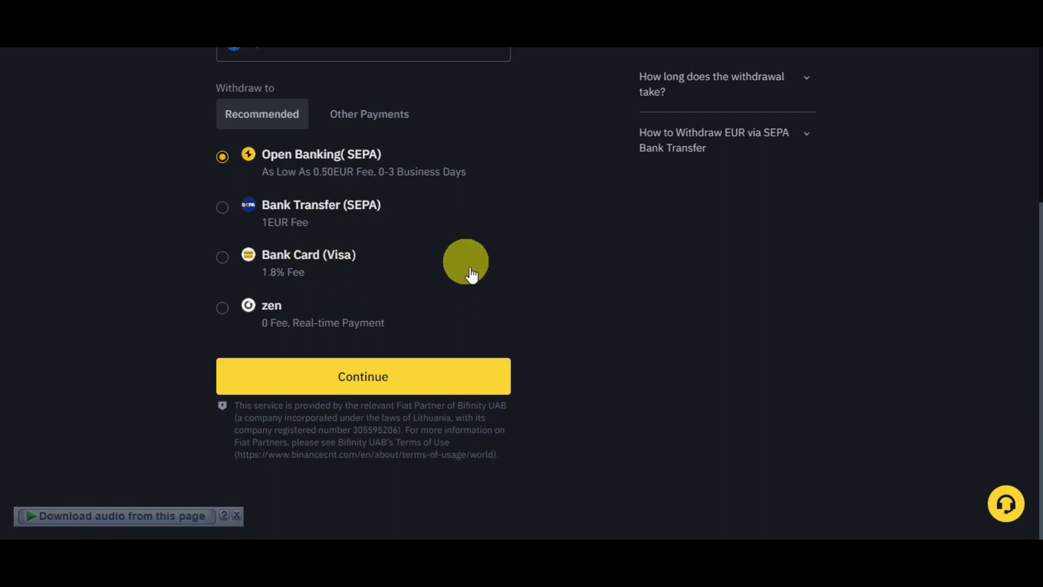
click(369, 116)
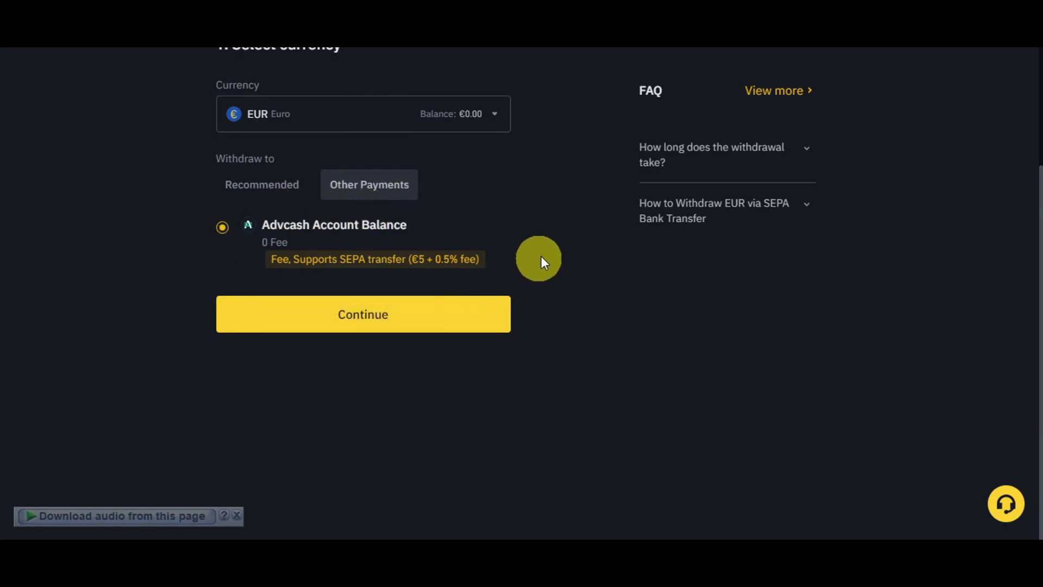
scroll(542, 252, up, 2)
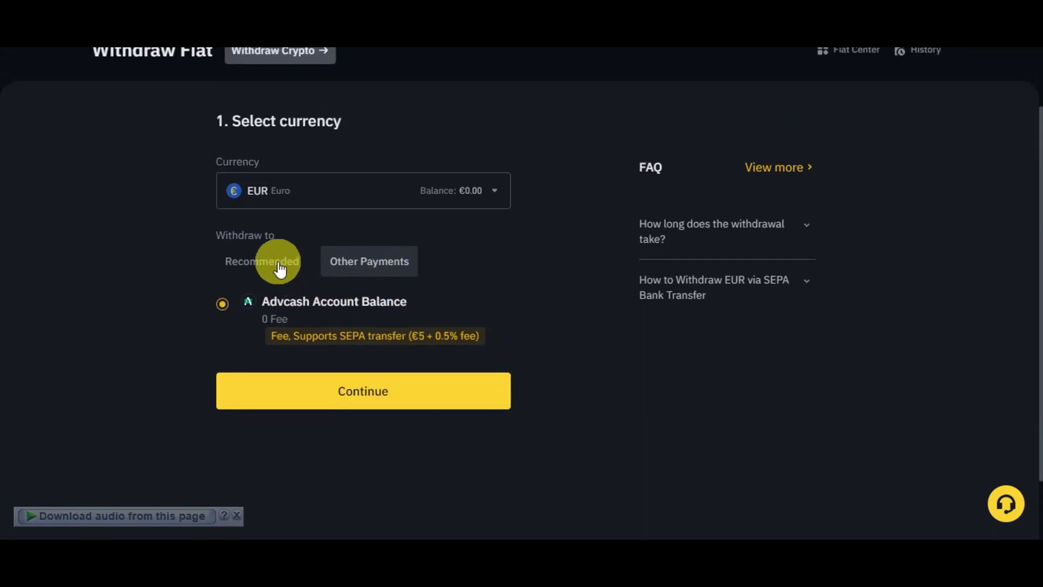
click(277, 265)
scroll(373, 315, down, 3)
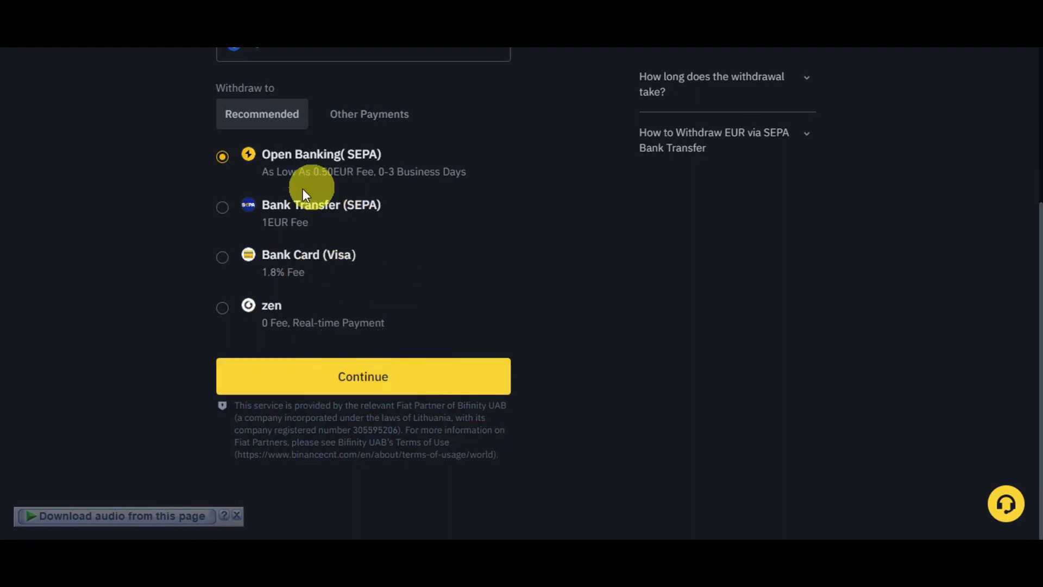
click(222, 207)
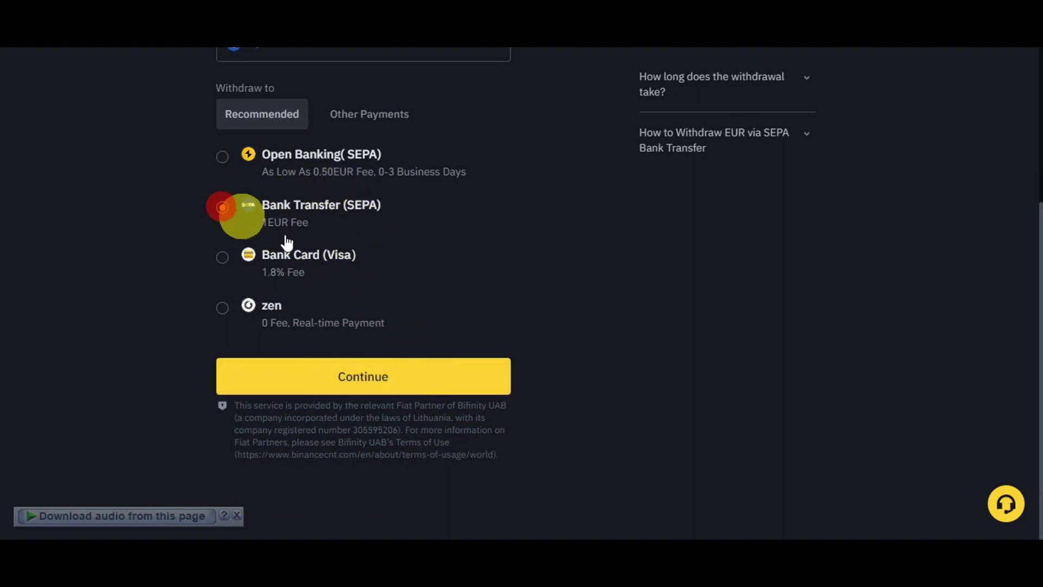
click(383, 386)
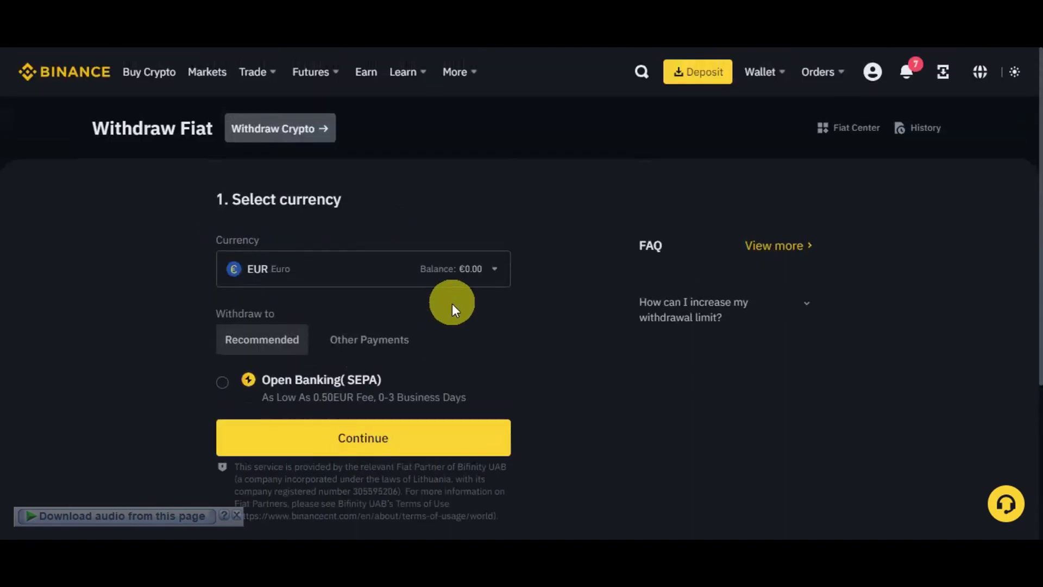
Step: Select USD as the withdrawal currency and review P2P Express and the suspended SWIFT transfer
scroll(478, 304, down, 3)
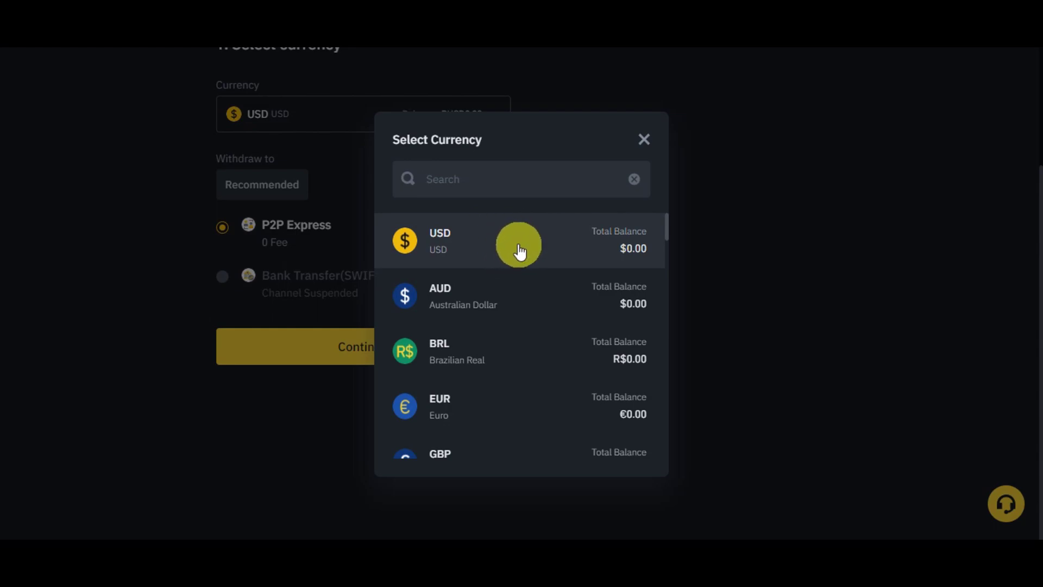
click(488, 250)
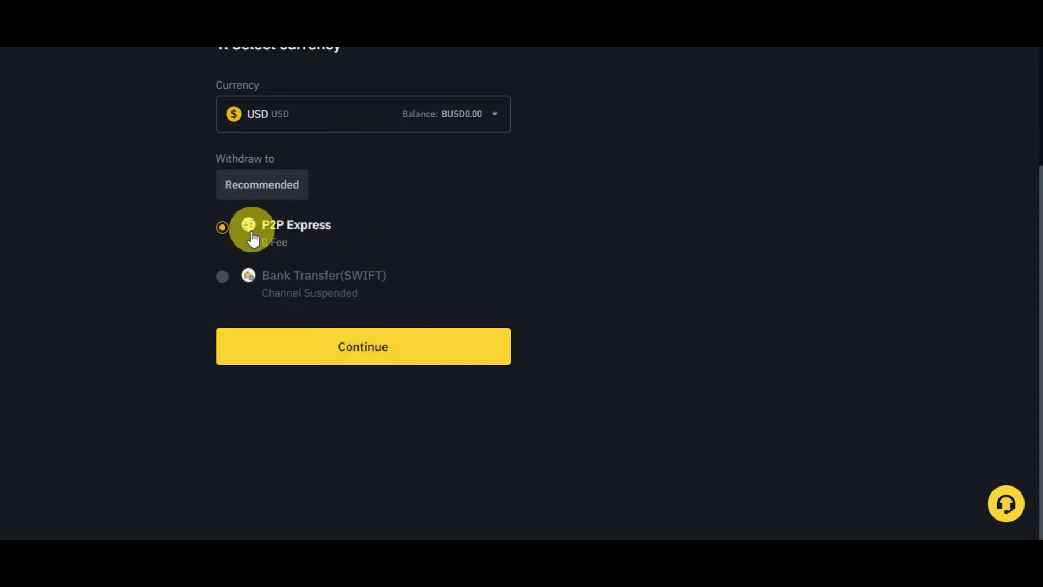
mouse_move(233, 278)
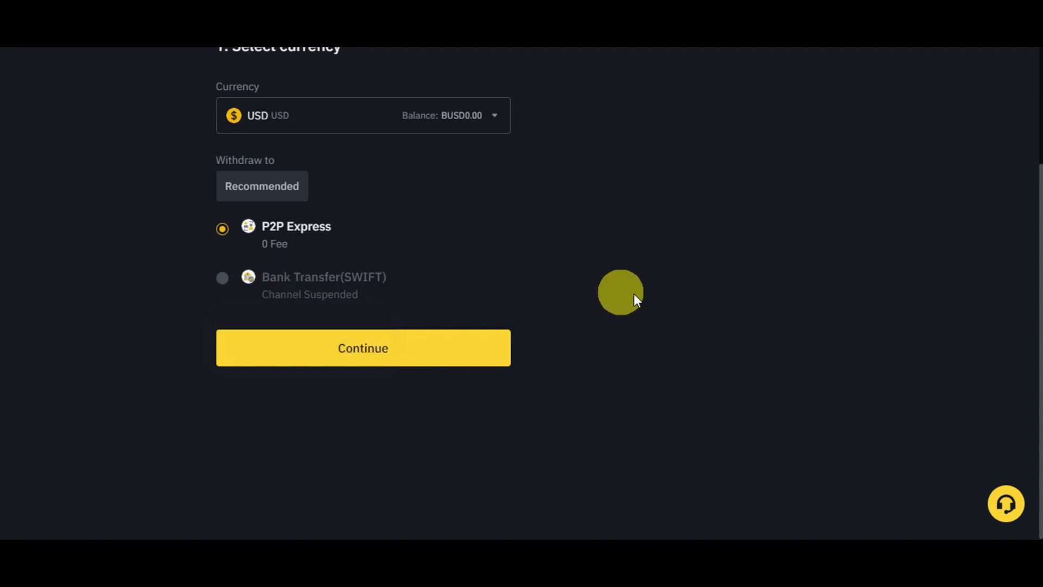
scroll(641, 296, up, 3)
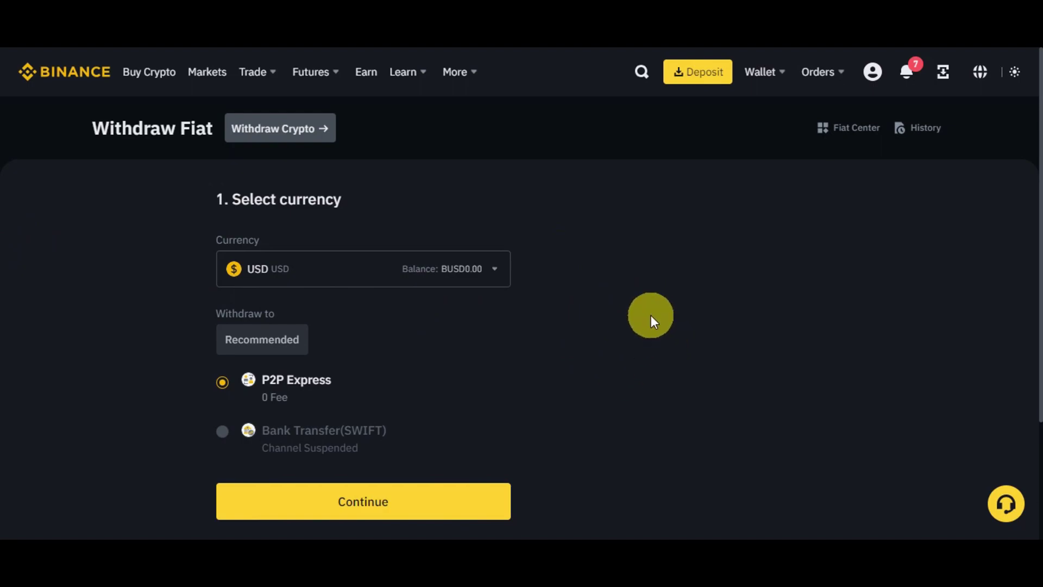
scroll(648, 321, down, 10)
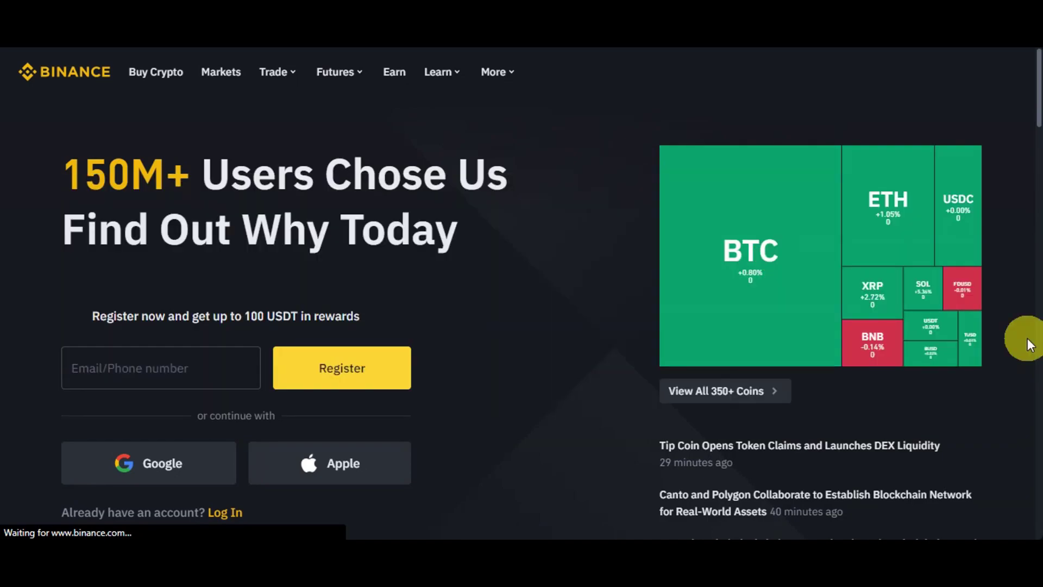
scroll(1030, 345, down, 3)
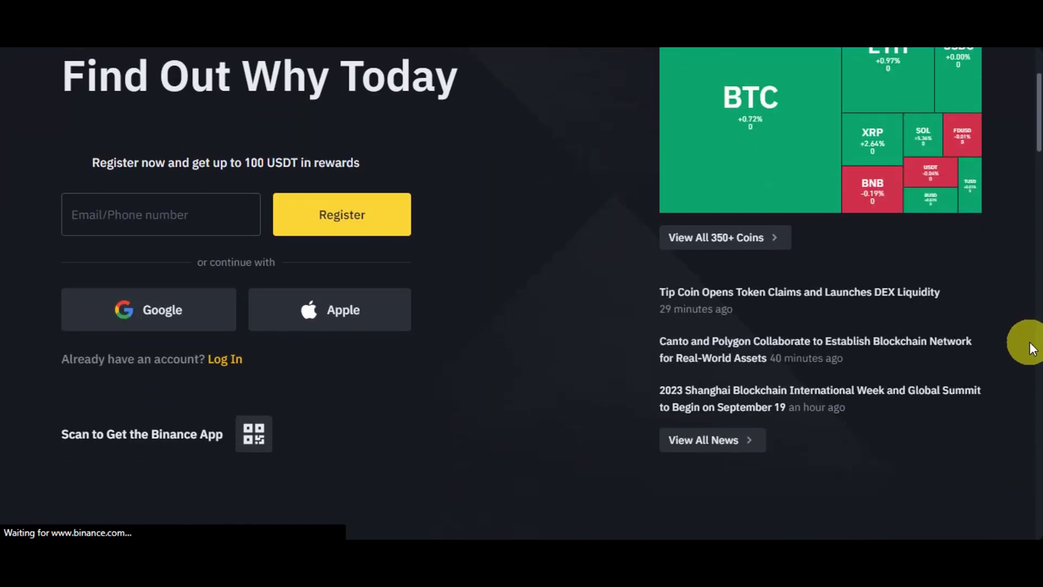
scroll(1031, 345, down, 3)
scroll(1031, 345, down, 2)
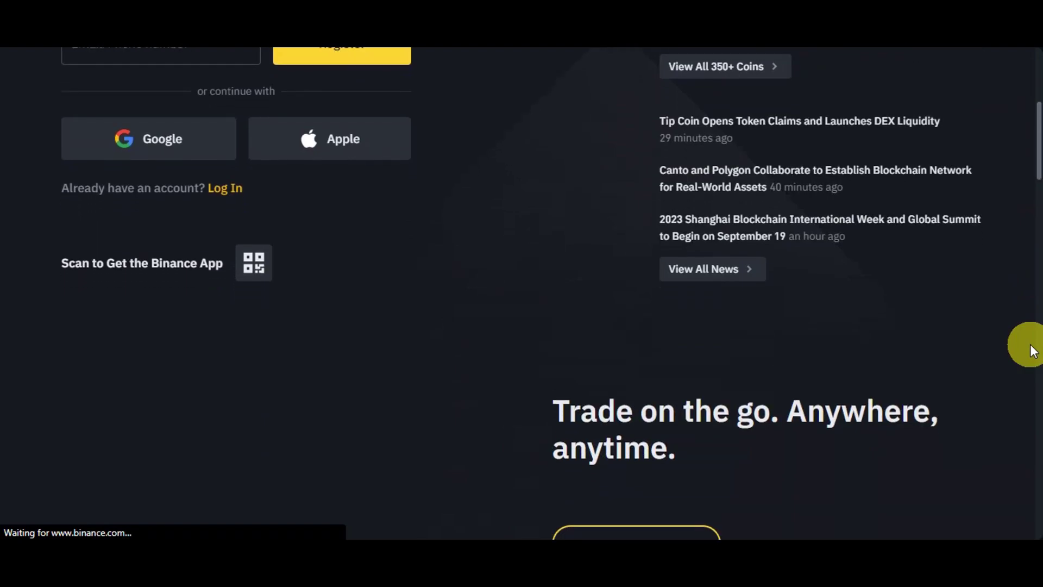
scroll(1031, 345, down, 3)
scroll(1030, 350, down, 3)
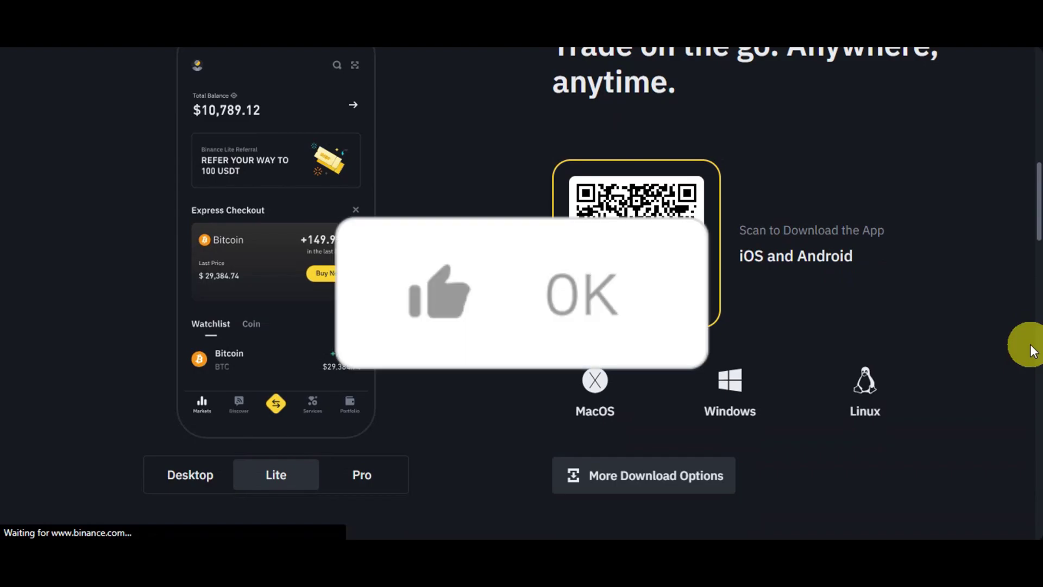
scroll(1032, 351, down, 2)
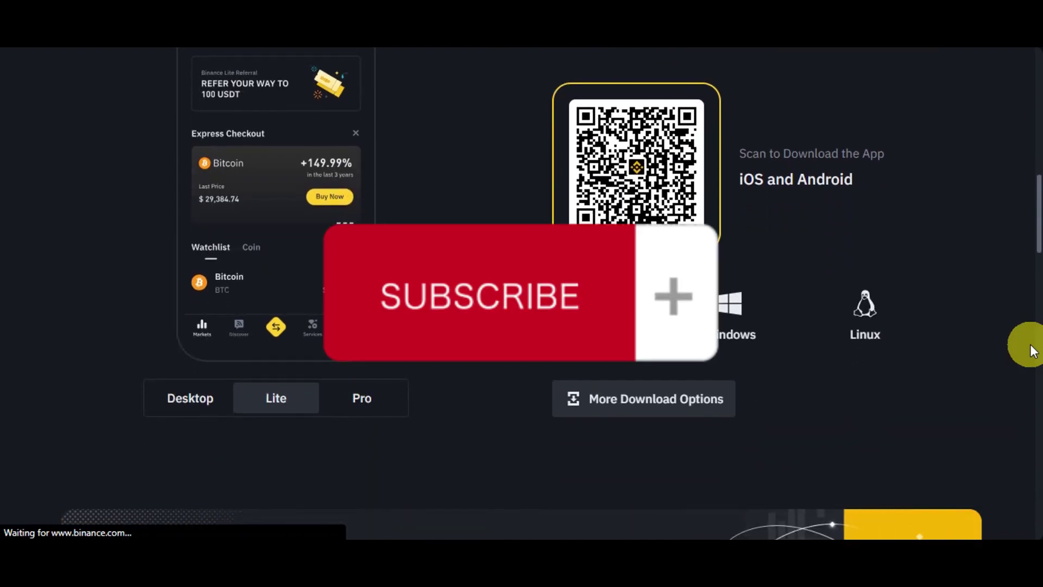
scroll(1032, 350, down, 6)
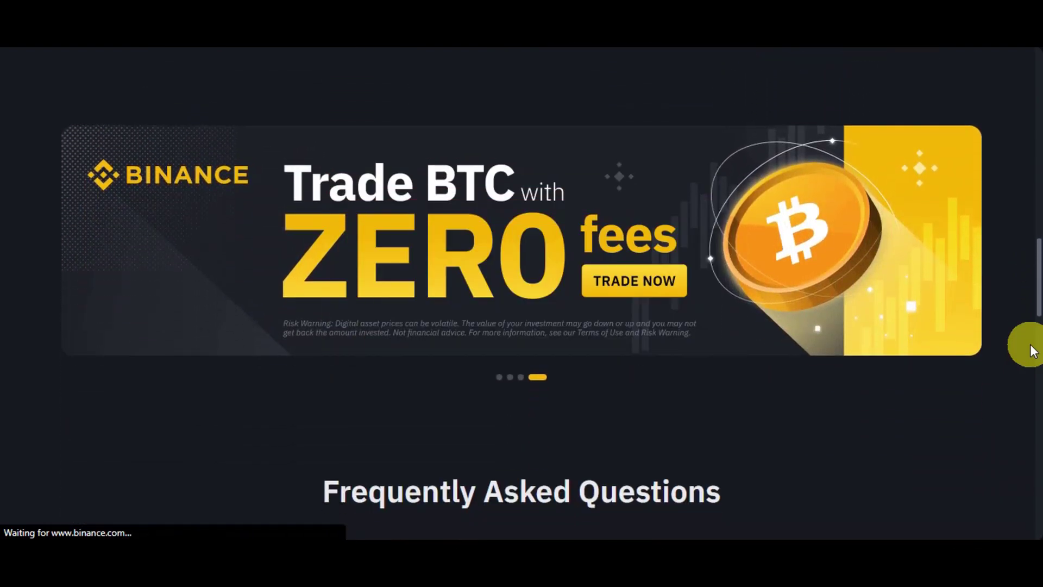